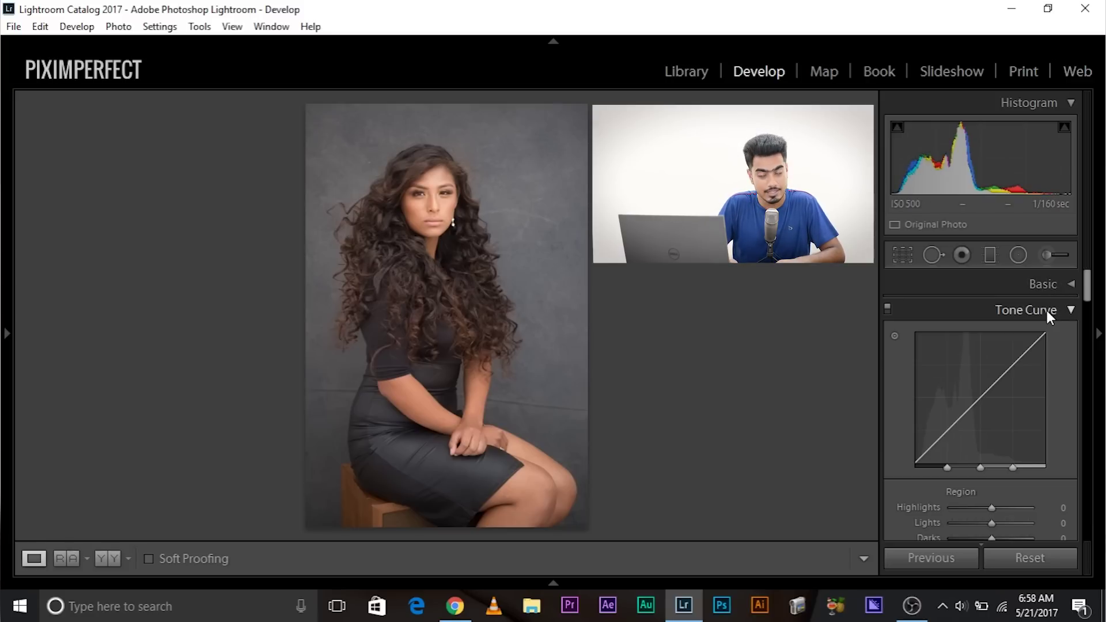
{"action": "left_click", "coordinate": [1045, 285]}
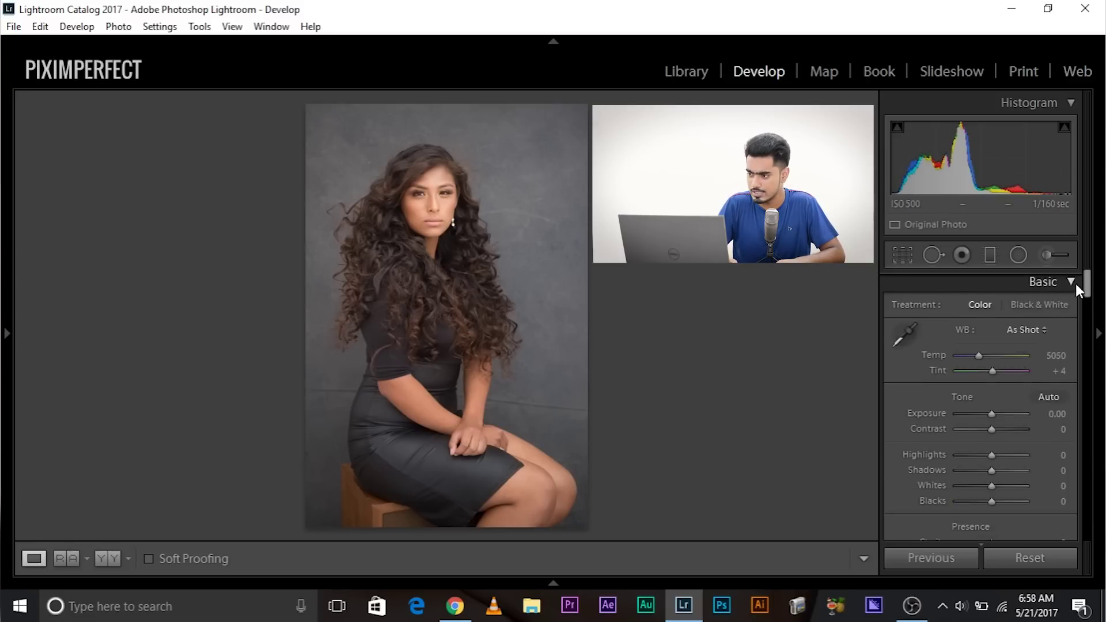
{"action": "mouse_move", "coordinate": [1086, 275]}
{"action": "left_mouse_down"}
{"action": "mouse_move", "coordinate": [1086, 294]}
{"action": "mouse_move", "coordinate": [1090, 273]}
{"action": "left_mouse_up"}
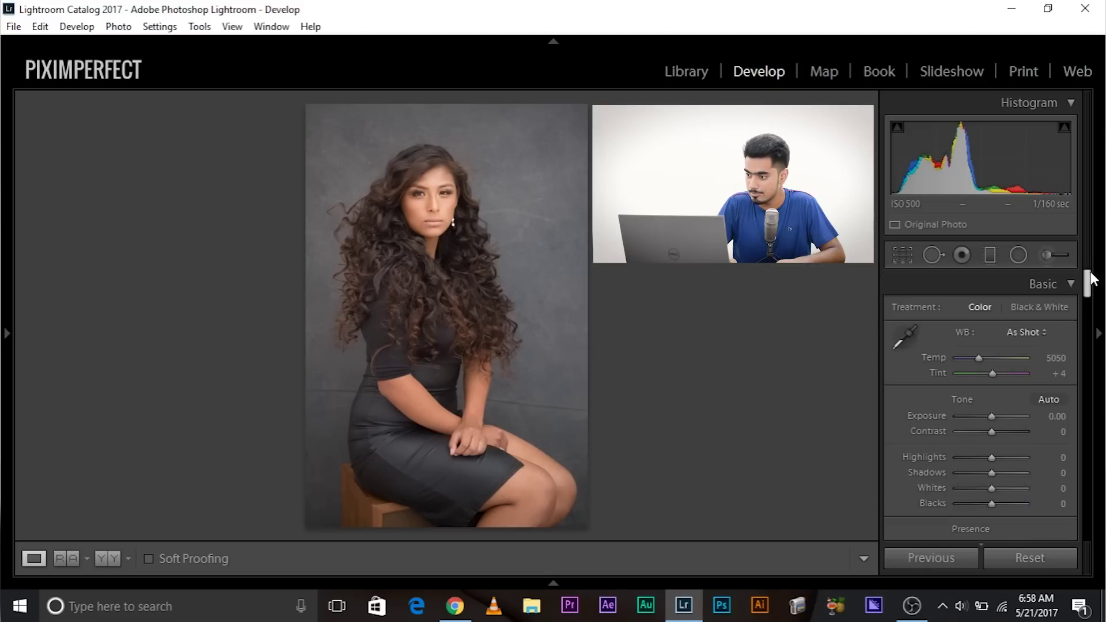
{"action": "left_click", "coordinate": [1071, 284]}
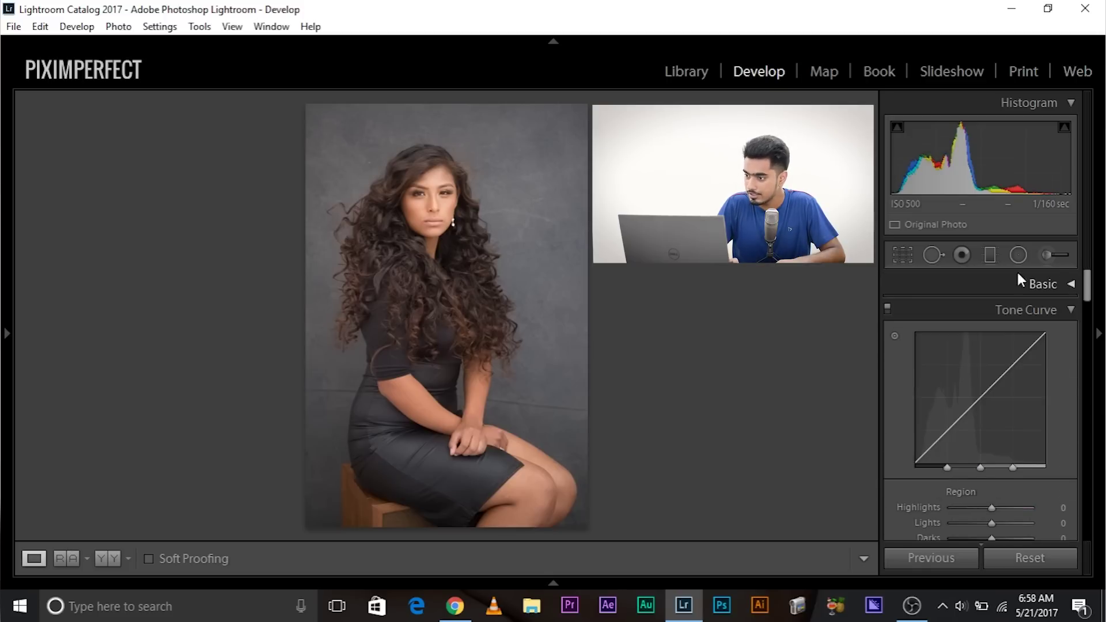
Adjust the Tone Curve's Darks to +7 directly on the photo's dark skirt with the targeted adjustment tool.
{"action": "left_click", "coordinate": [894, 339]}
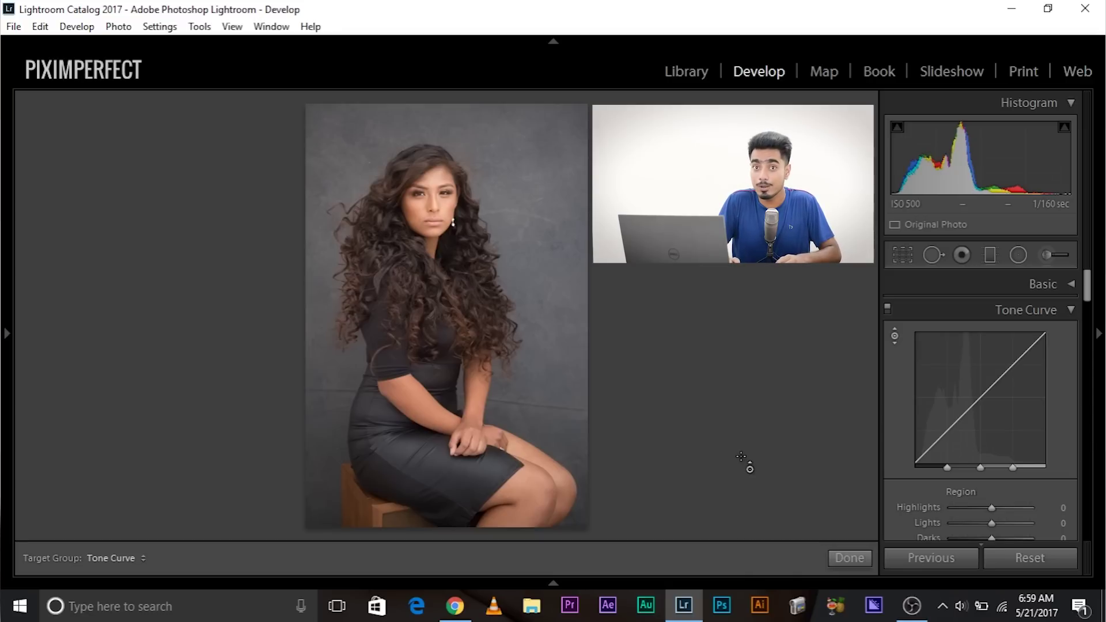
{"action": "left_click_drag", "start_coordinate": [412, 426], "coordinate": [412, 397]}
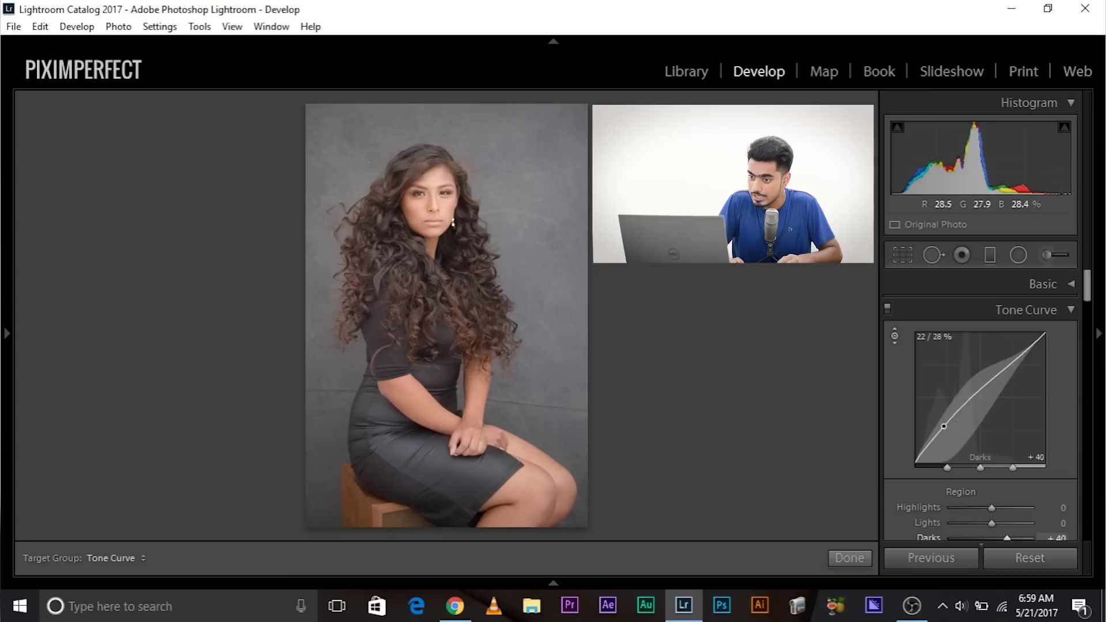
{"action": "left_click_drag", "start_coordinate": [403, 375], "coordinate": [403, 398]}
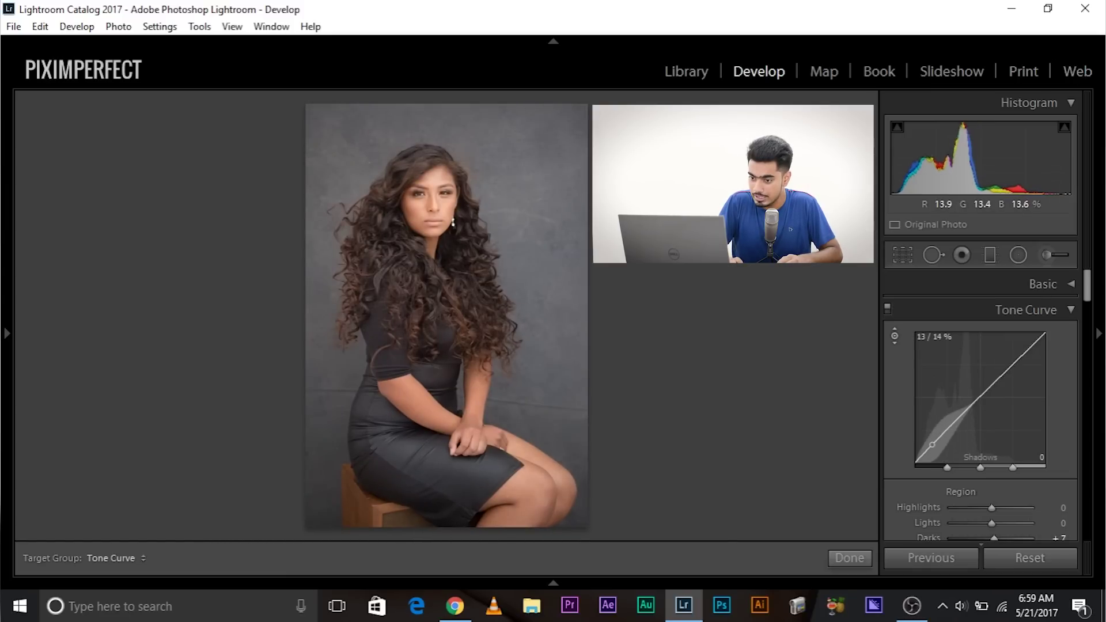
Lower the Tone Curve's Shadows to -43 by targeting the dark clothing in the photo.
{"action": "key", "text": "Down"}
{"action": "key", "text": "Down"}
{"action": "key", "text": "Down"}
{"action": "key", "text": "Down"}
{"action": "key", "text": "Down"}
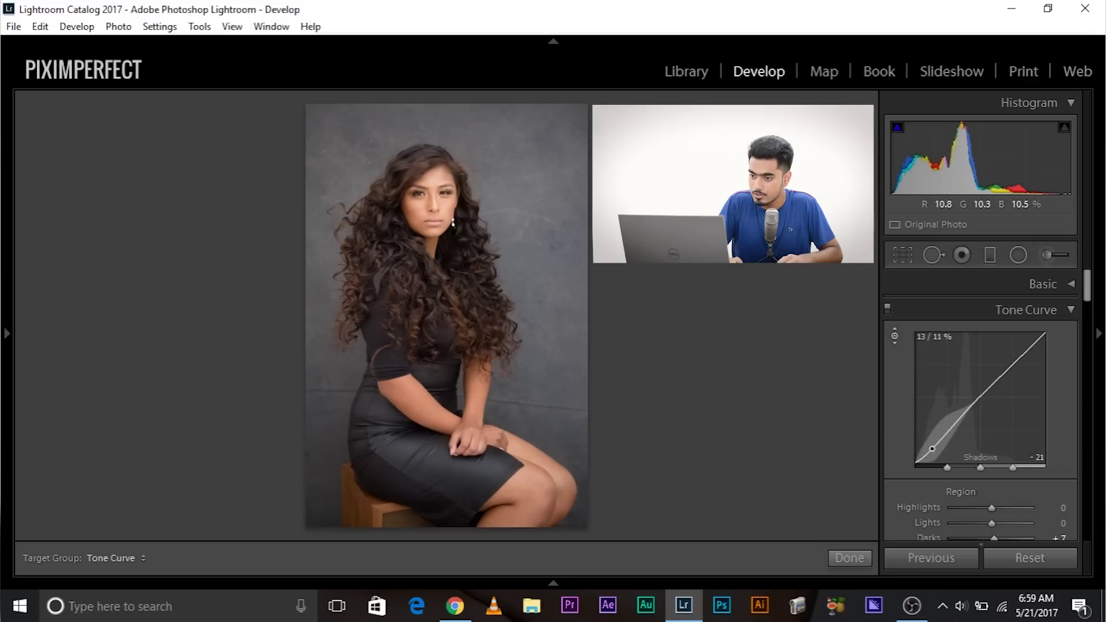
{"action": "key", "text": "Down"}
{"action": "key", "text": "Down"}
{"action": "key", "text": "Down"}
{"action": "key", "text": "Down"}
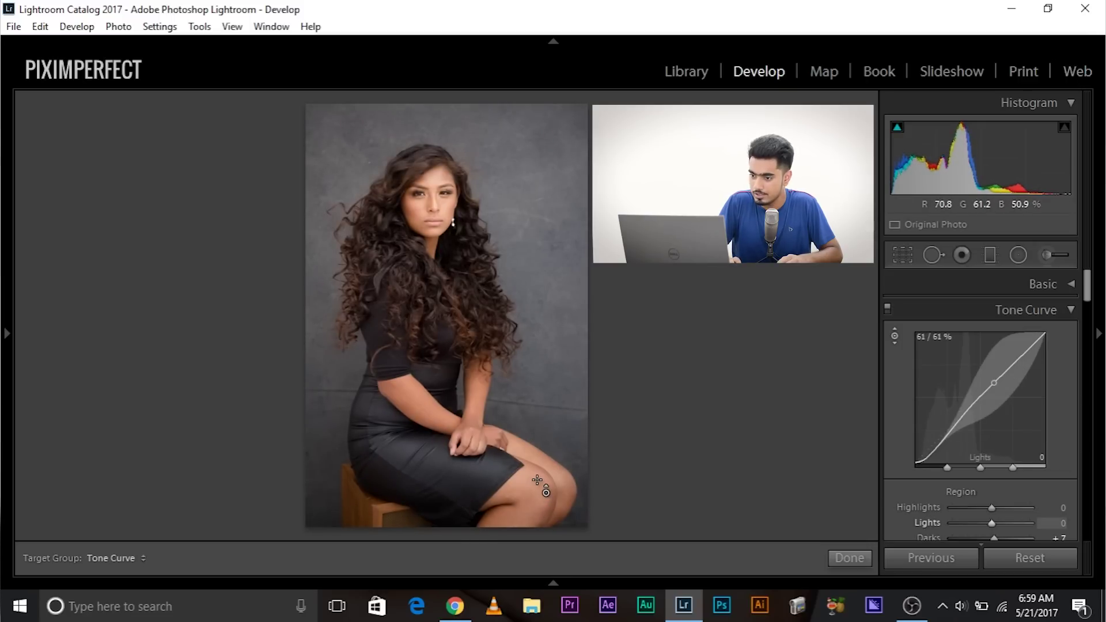
Raise the Tone Curve's Lights to +21 by targeting the skin at the knee, and compare the photo before and after.
{"action": "key", "text": "Up"}
{"action": "key", "text": "Up"}
{"action": "key", "text": "Up"}
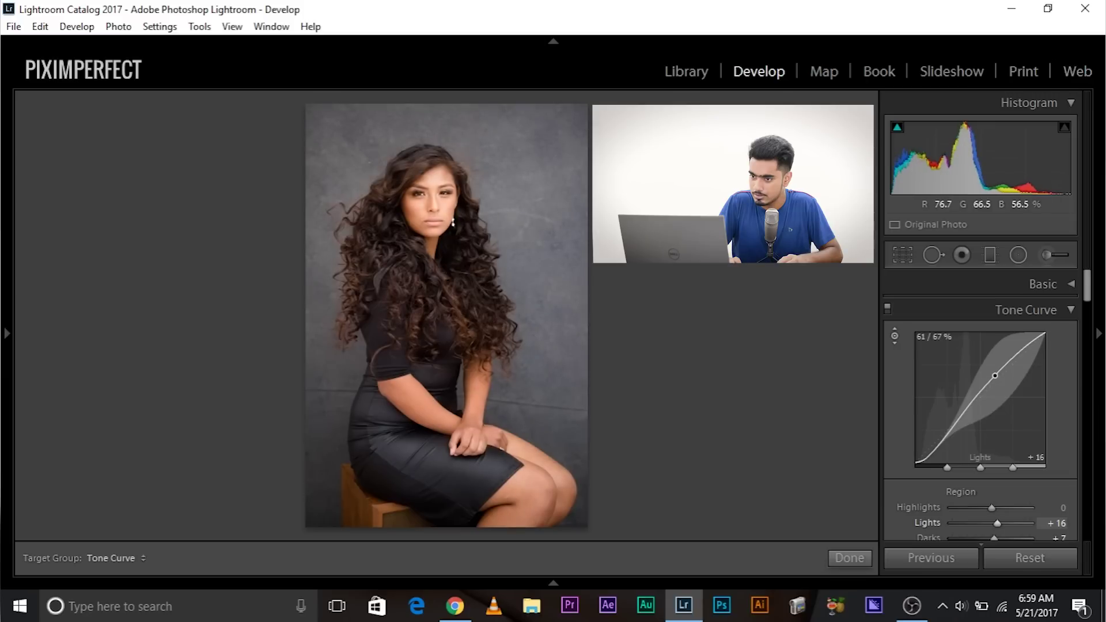
{"action": "key", "text": "Down"}
{"action": "key", "text": "Down"}
{"action": "key", "text": "Down"}
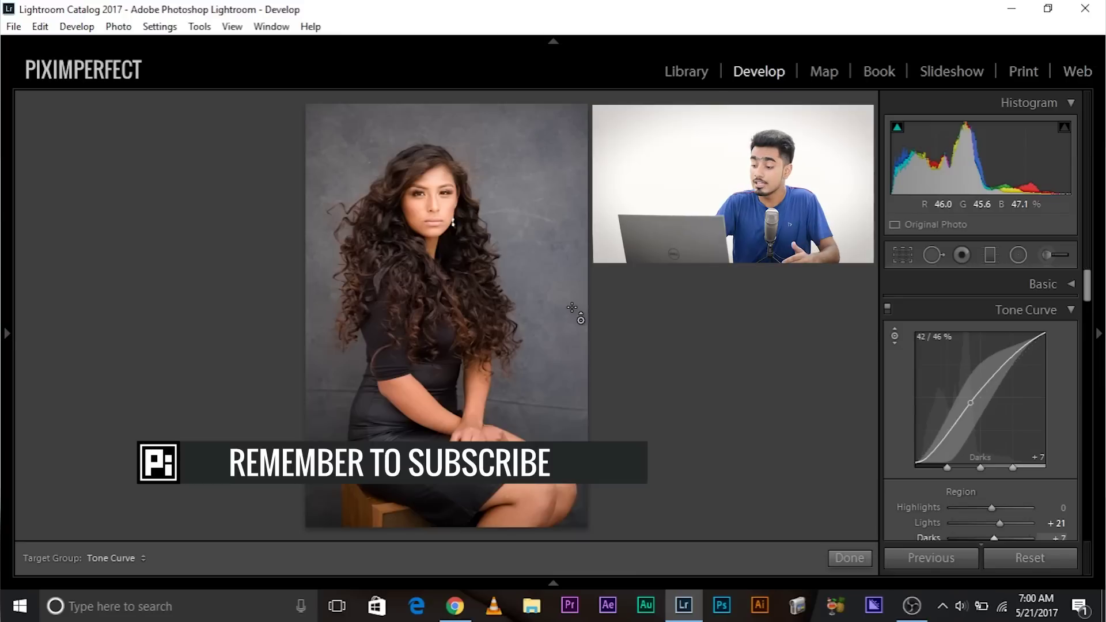
{"action": "key", "text": "backslash"}
{"action": "key", "text": "backslash"}
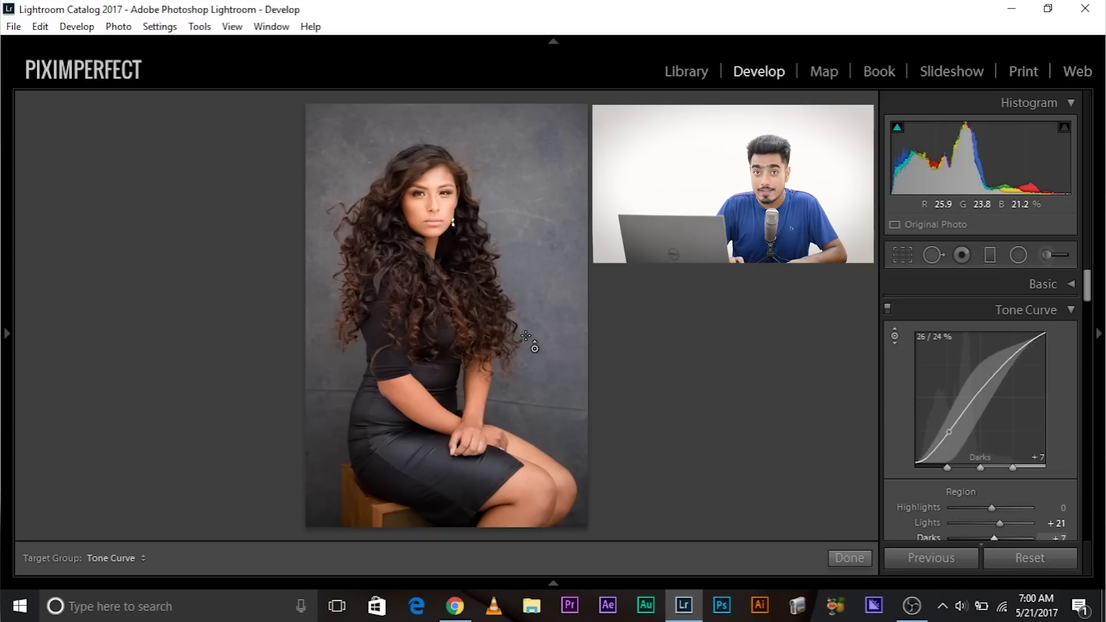
Examine the region values and the point curve, then return to the region sliders.
{"action": "left_click_drag", "start_coordinate": [1086, 279], "coordinate": [1089, 289]}
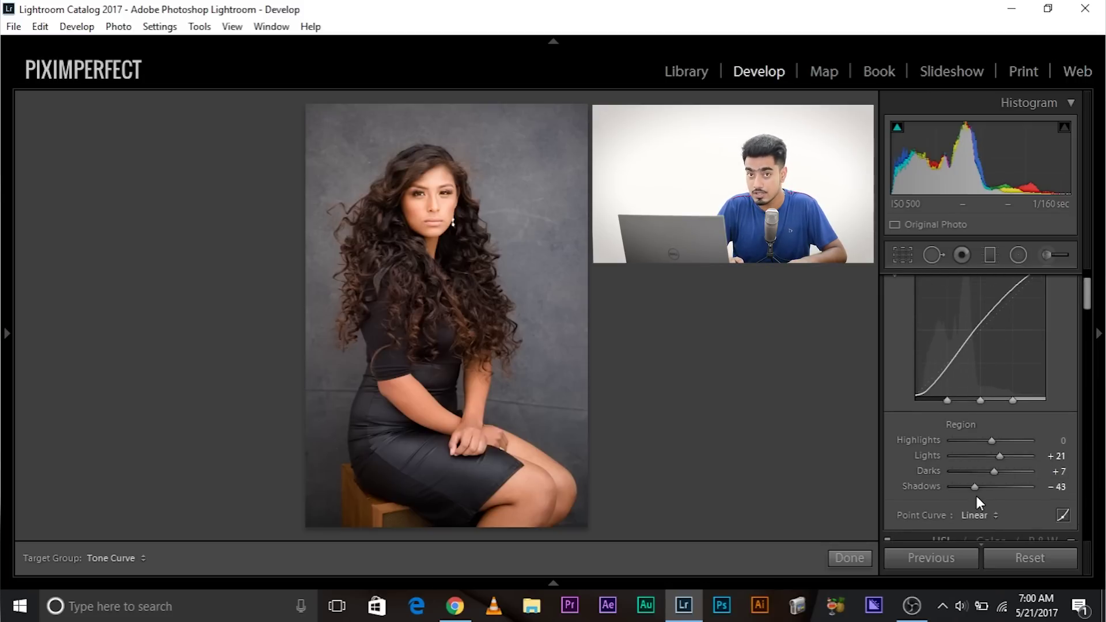
{"action": "left_click", "coordinate": [1062, 514]}
{"action": "left_click_drag", "start_coordinate": [1089, 306], "coordinate": [1090, 310]}
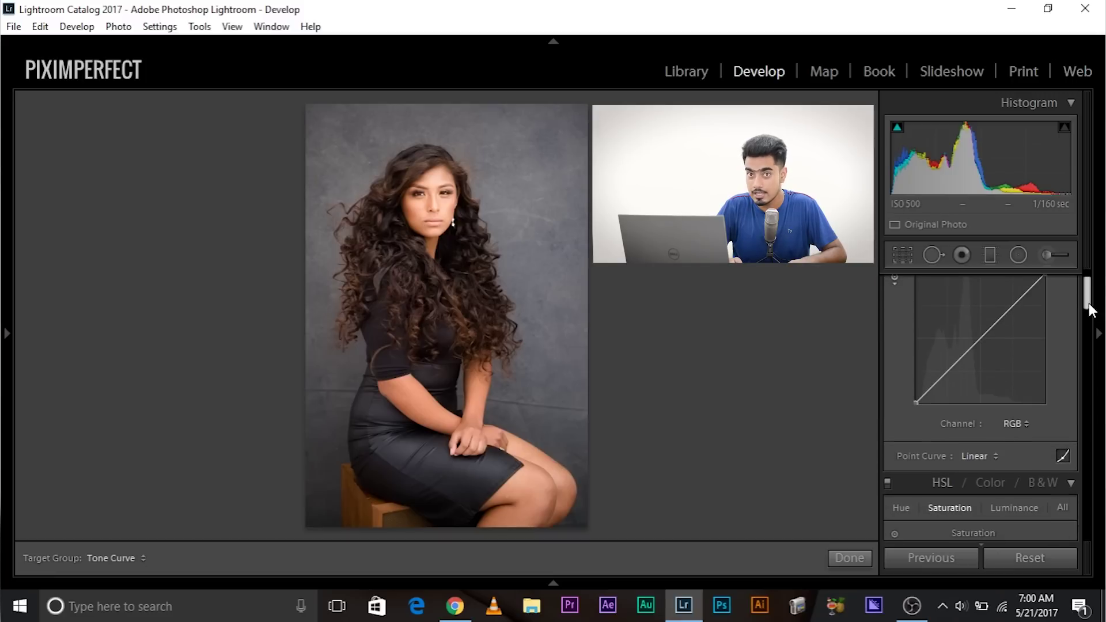
{"action": "left_click", "coordinate": [1062, 456]}
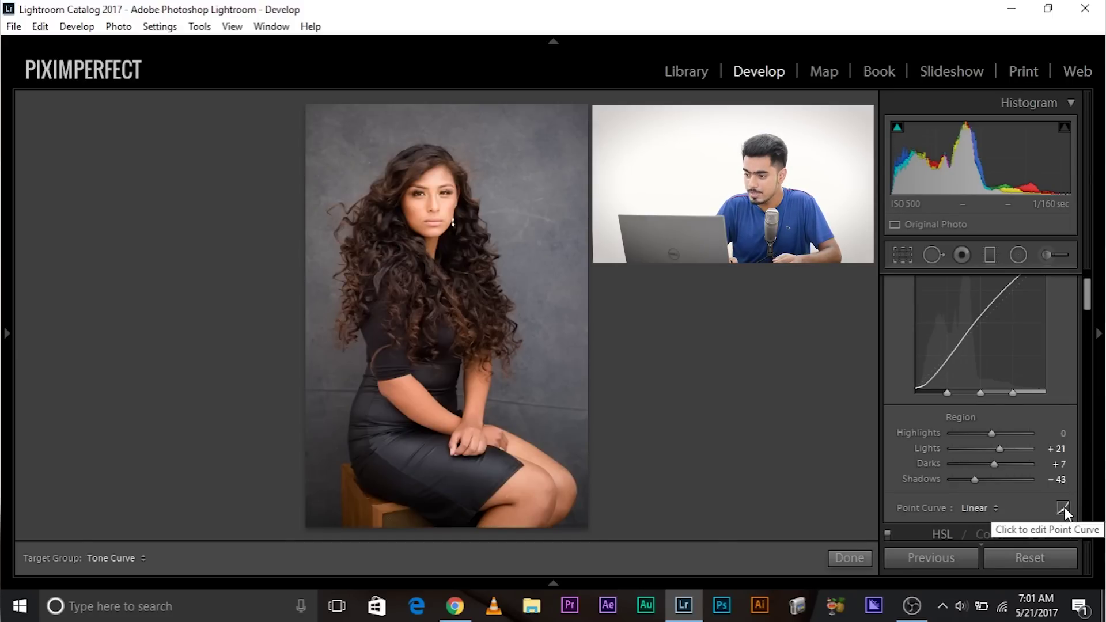
Reset all develop settings and bow the RGB point curve upward with a single point in its bright range.
{"action": "left_click", "coordinate": [1016, 564]}
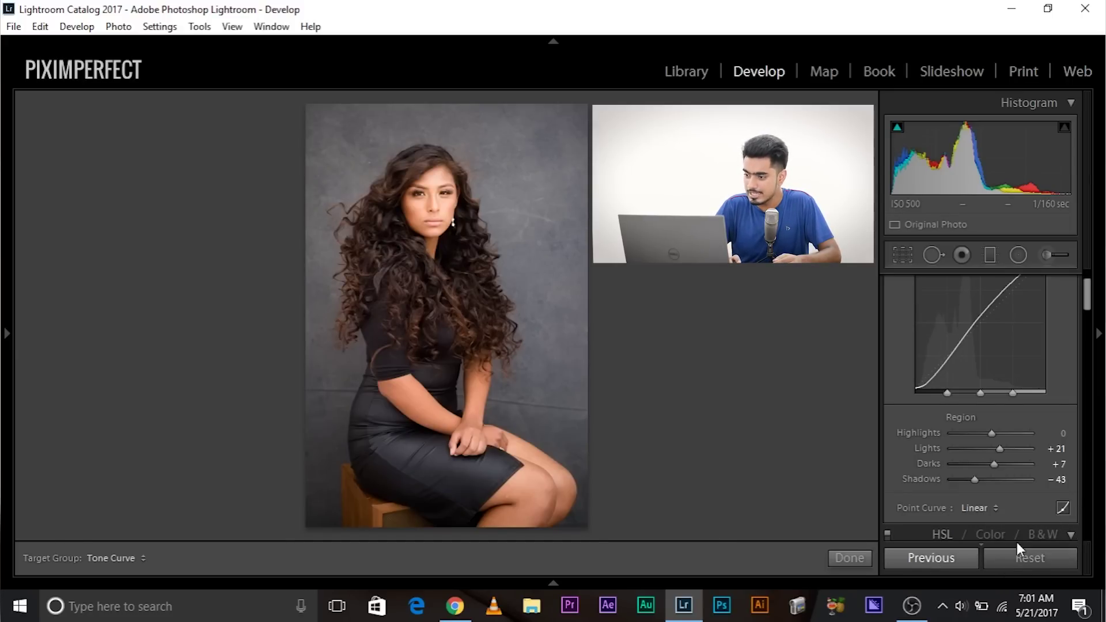
{"action": "left_click", "coordinate": [1064, 506]}
{"action": "scroll", "coordinate": [1087, 291], "scroll_direction": "up", "scroll_amount": 2}
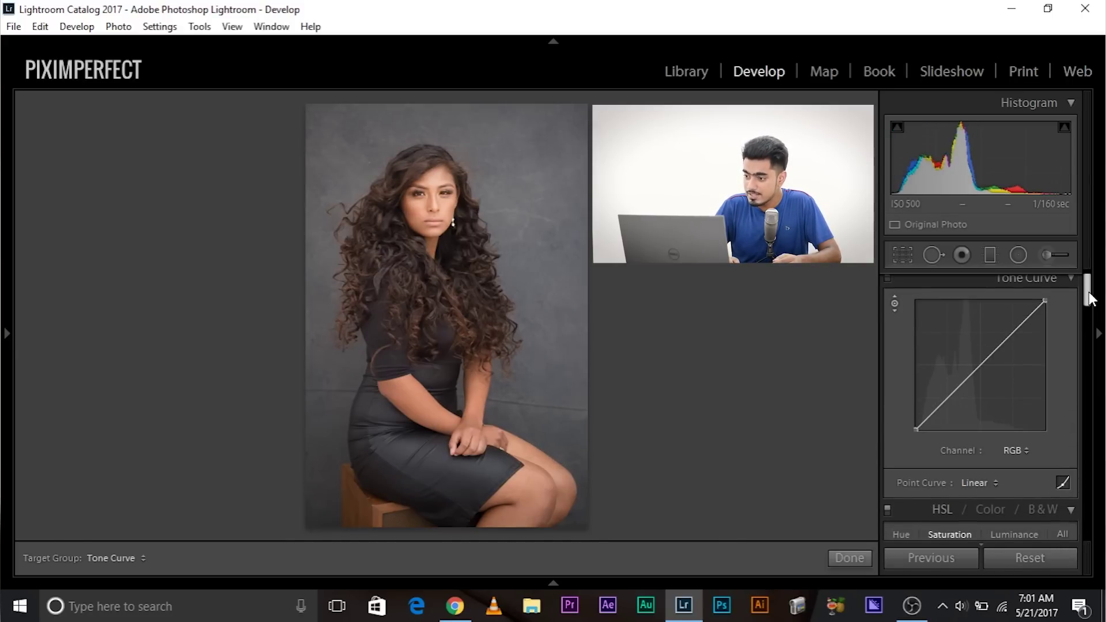
{"action": "left_click", "coordinate": [1017, 329]}
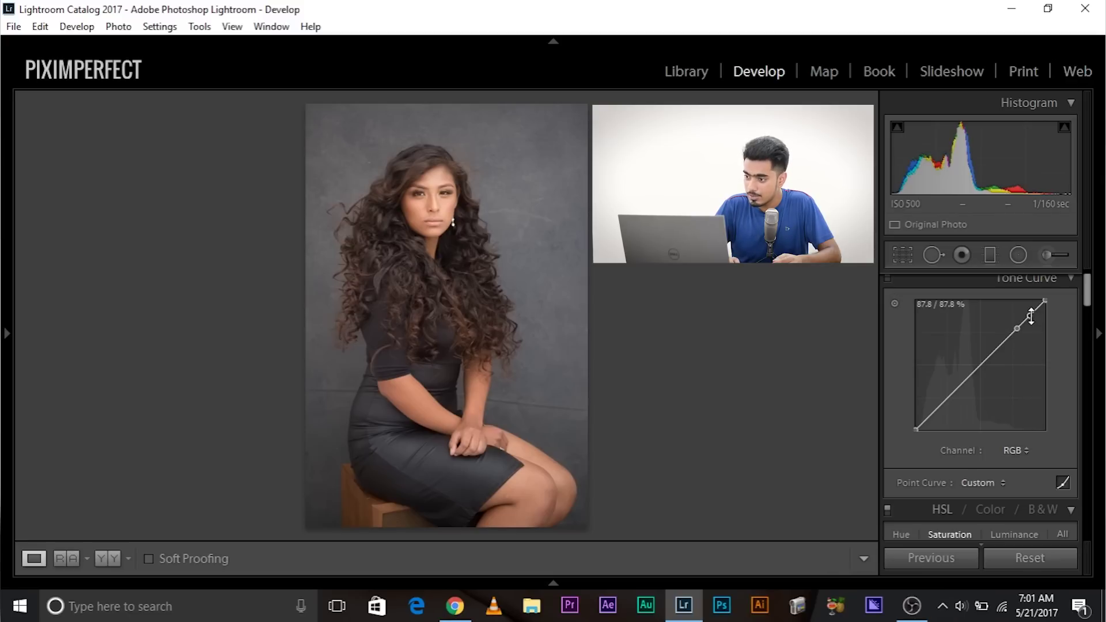
{"action": "left_click_drag", "start_coordinate": [1020, 328], "coordinate": [1013, 318]}
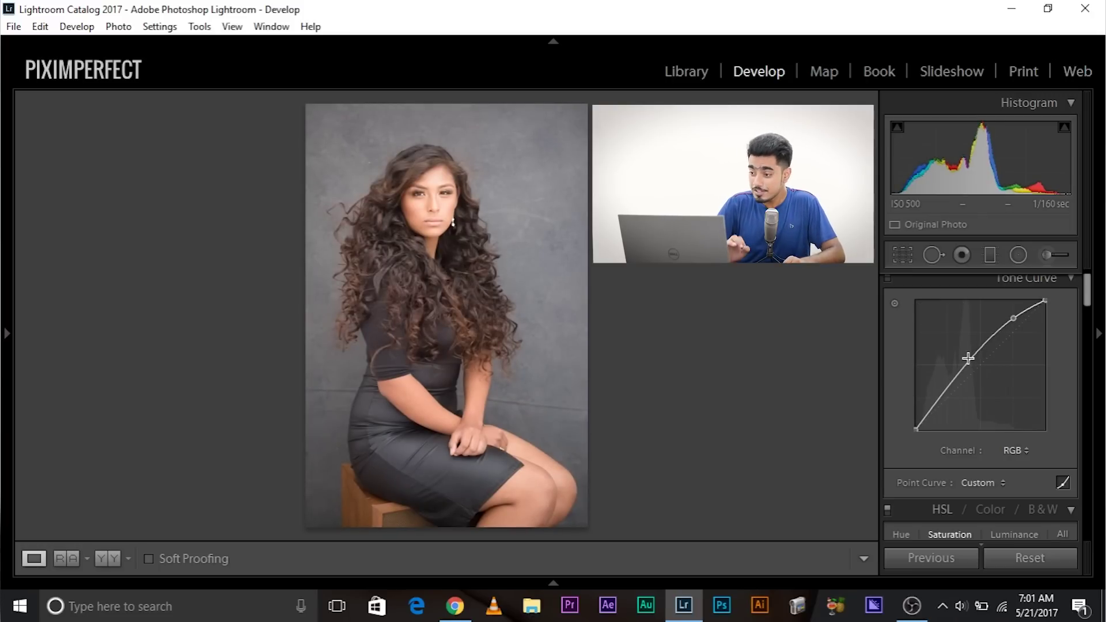
Remove the added curve point and set the region values to Highlights -20, Lights +34 and Shadows -32.
{"action": "left_click_drag", "start_coordinate": [1013, 316], "coordinate": [1036, 452]}
{"action": "left_click", "coordinate": [1059, 485]}
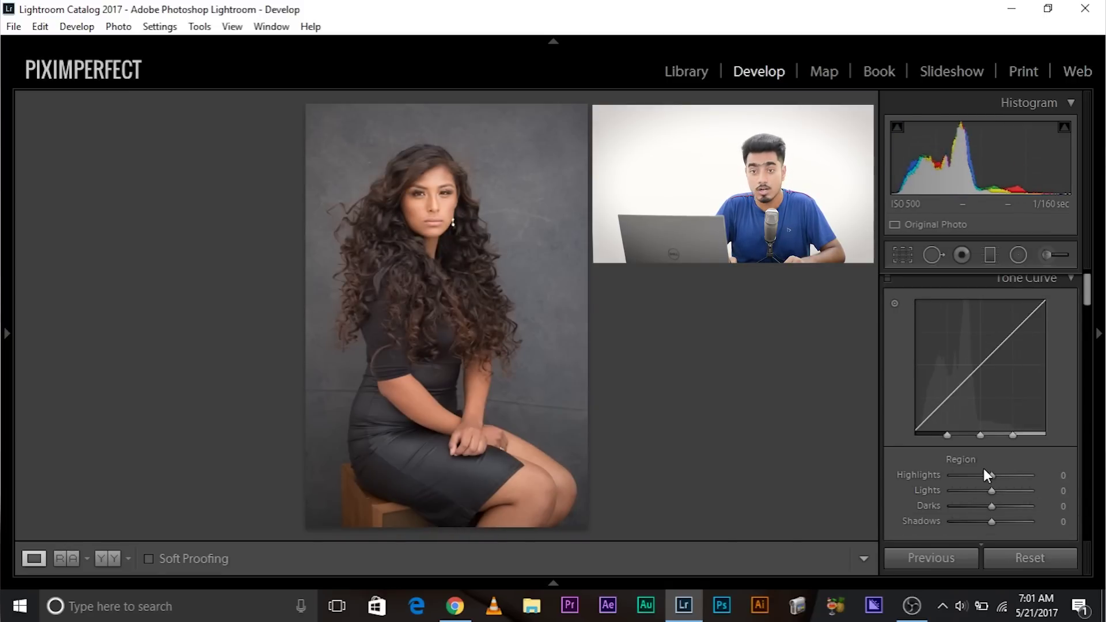
{"action": "left_click_drag", "start_coordinate": [992, 518], "coordinate": [986, 478]}
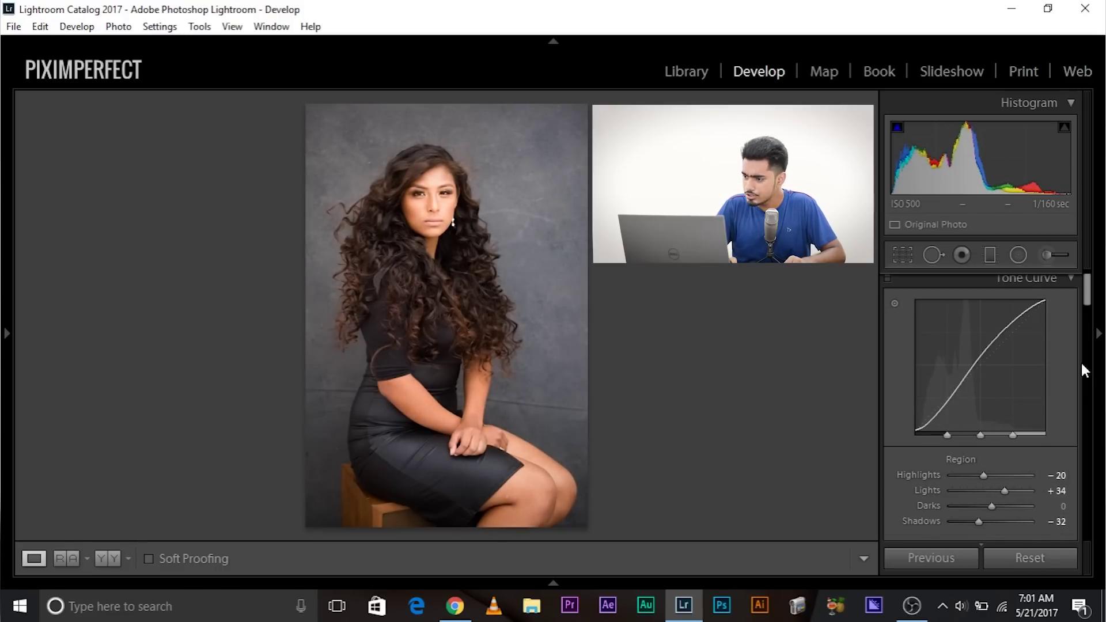
Switch to point curve editing and pull the middle of the RGB curve down to darken the photo.
{"action": "left_click_drag", "start_coordinate": [1084, 287], "coordinate": [1087, 296]}
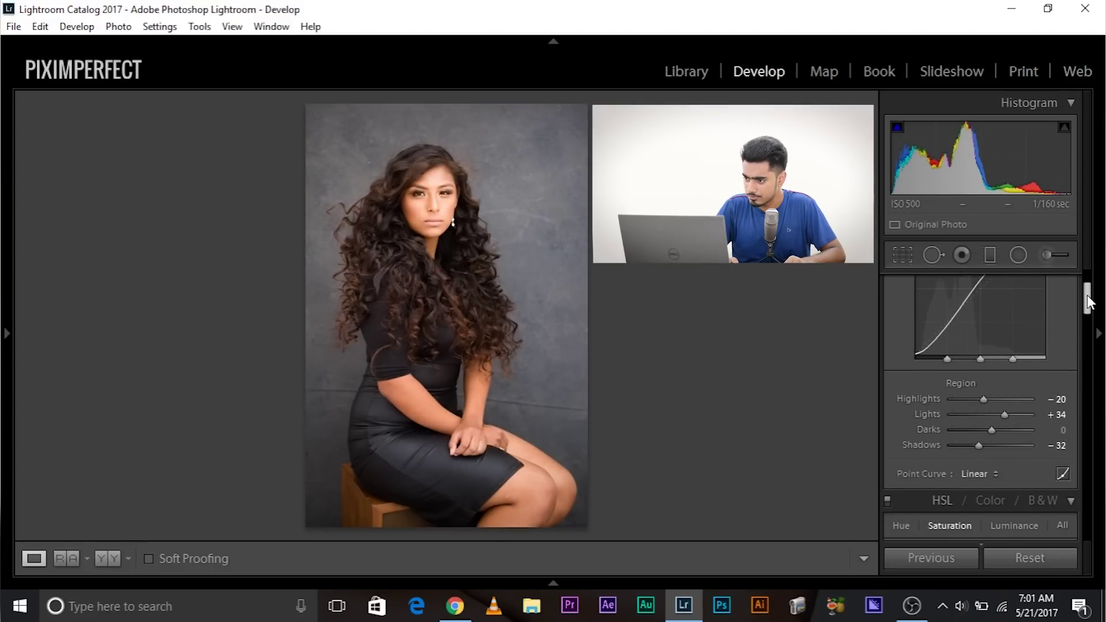
{"action": "left_click", "coordinate": [1064, 475]}
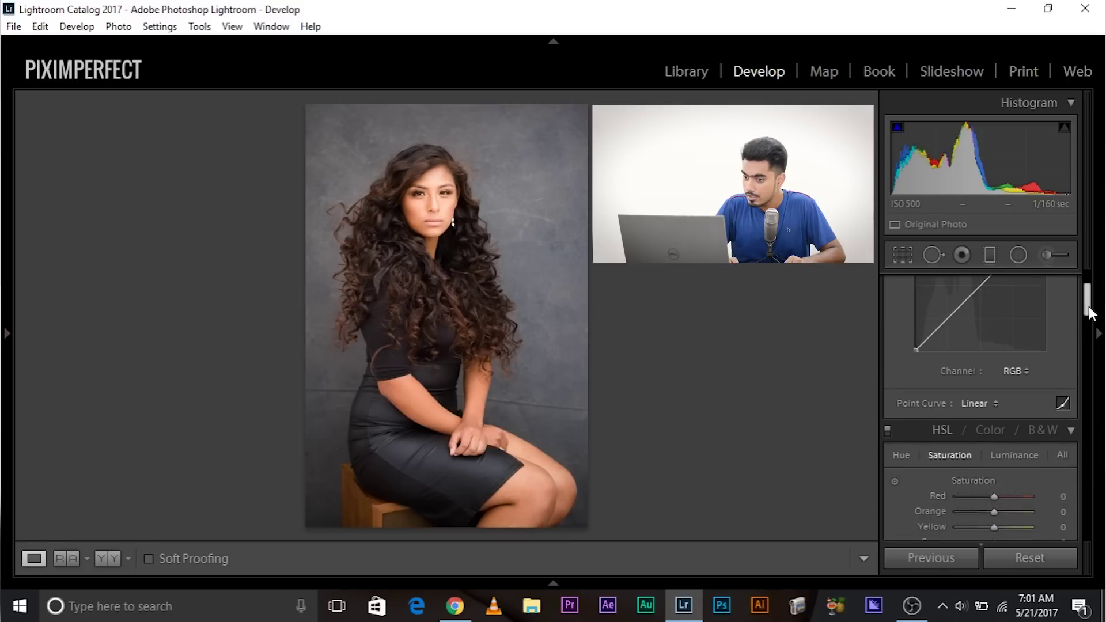
{"action": "left_click_drag", "start_coordinate": [1086, 310], "coordinate": [1086, 305]}
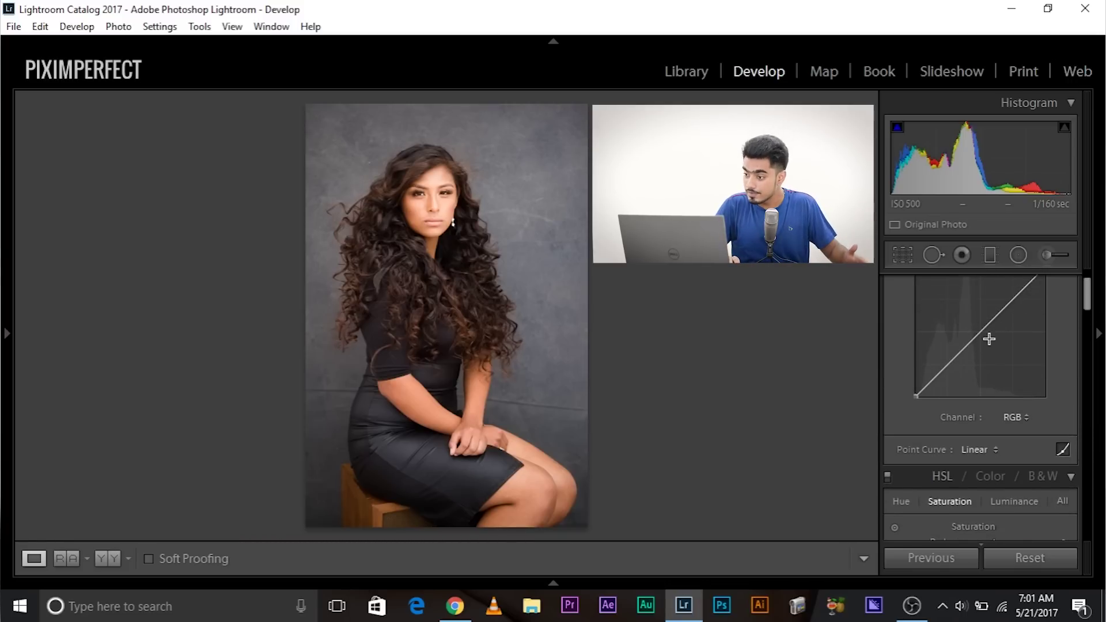
{"action": "left_click_drag", "start_coordinate": [979, 329], "coordinate": [989, 338]}
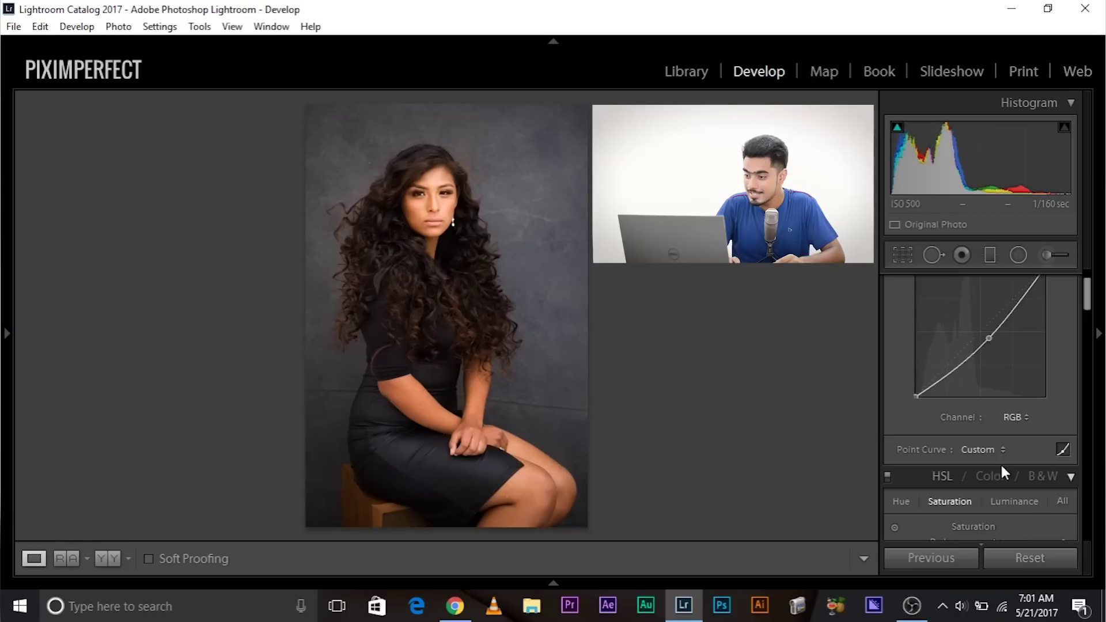
Reset the point curve to Linear and reshape the region curve with Lights at +72 and Darks at -13.
{"action": "double_click", "coordinate": [914, 448]}
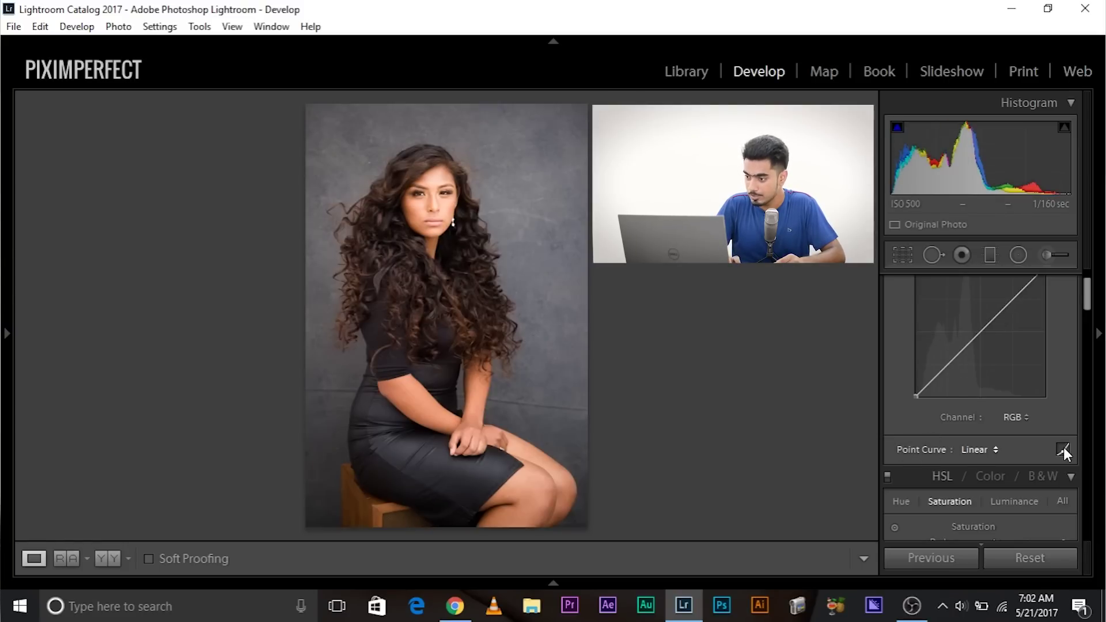
{"action": "left_click", "coordinate": [1063, 448]}
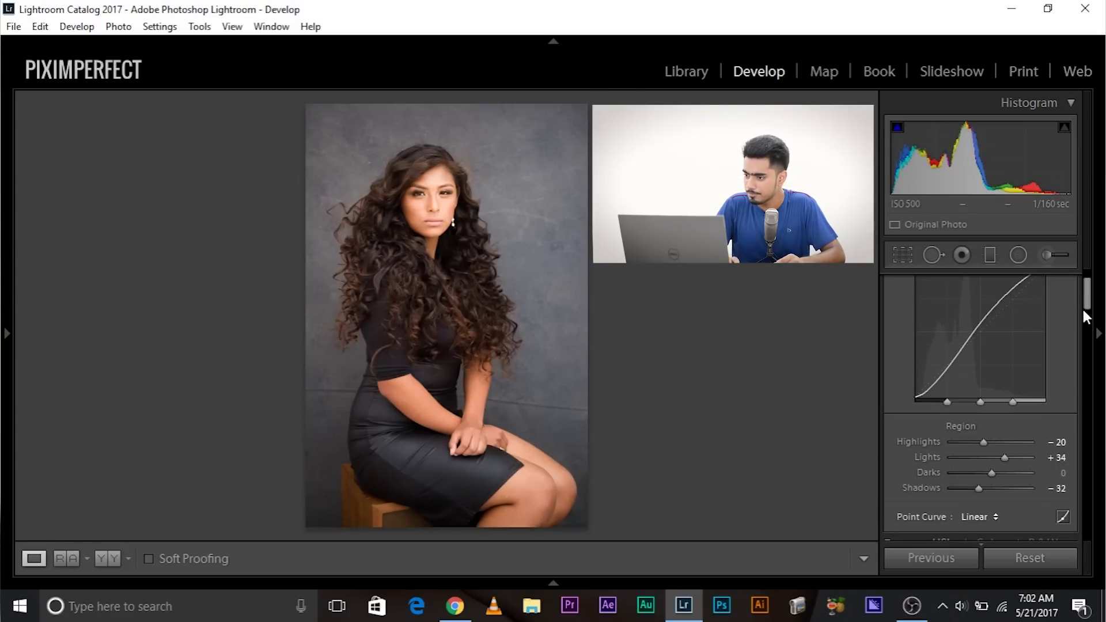
{"action": "scroll", "coordinate": [983, 327], "scroll_direction": "up", "scroll_amount": 1}
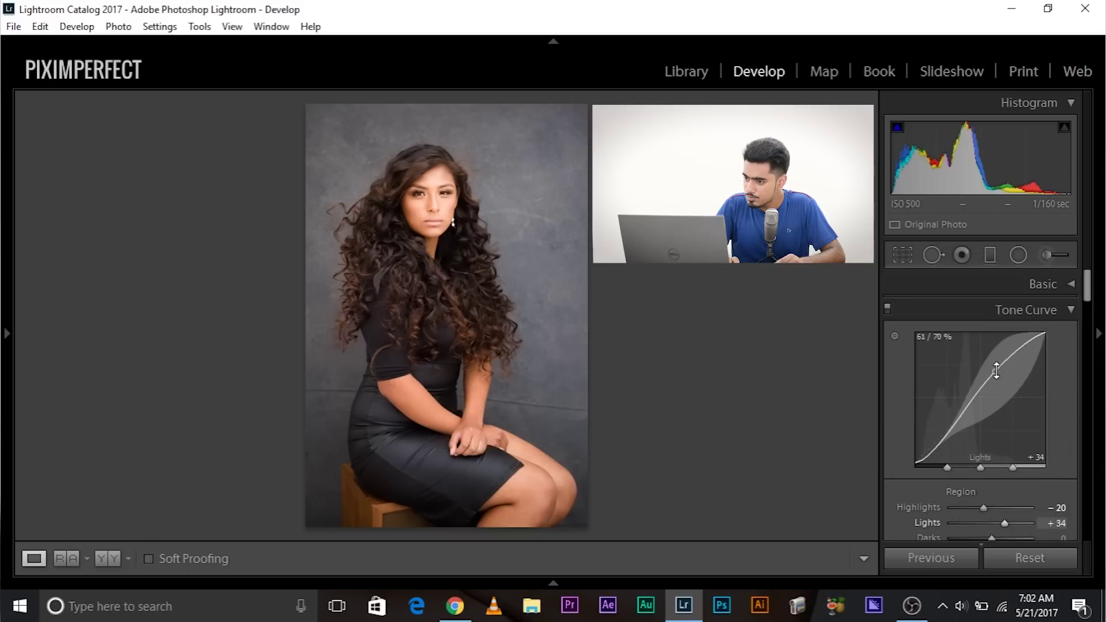
{"action": "left_click_drag", "start_coordinate": [997, 369], "coordinate": [953, 411]}
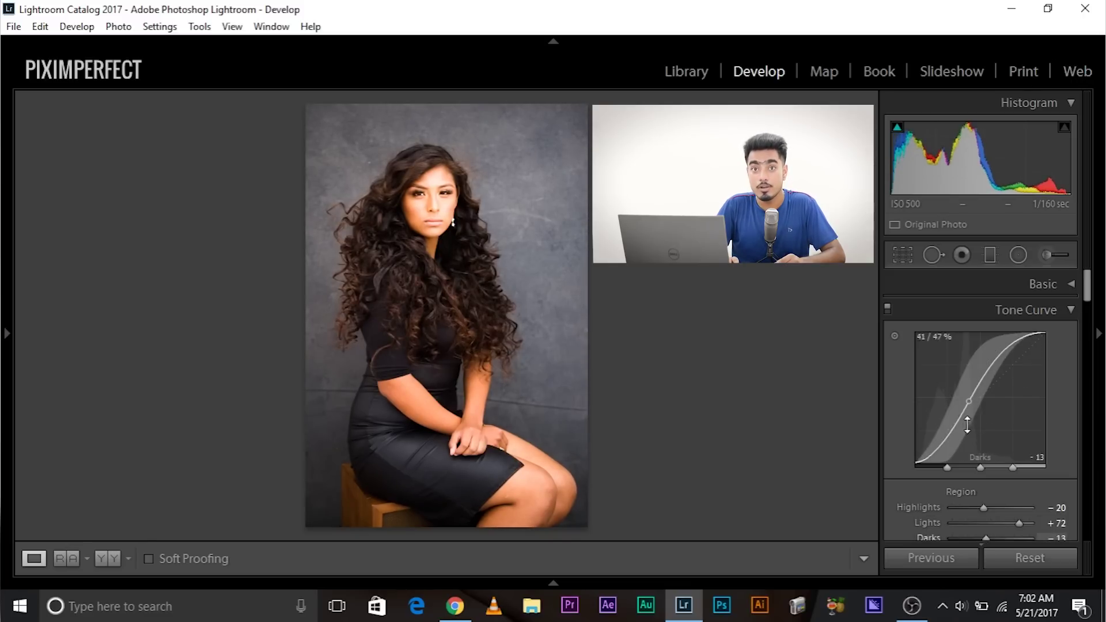
Add four points along the RGB point curve and bend them into an uneven, wavy shape.
{"action": "scroll", "coordinate": [1043, 432], "scroll_direction": "down", "scroll_amount": 2}
{"action": "left_click", "coordinate": [1063, 523]}
{"action": "scroll", "coordinate": [1025, 455], "scroll_direction": "up", "scroll_amount": 2}
{"action": "left_click", "coordinate": [938, 439]}
{"action": "left_click", "coordinate": [956, 421]}
{"action": "left_click", "coordinate": [978, 399]}
{"action": "left_click", "coordinate": [1004, 373]}
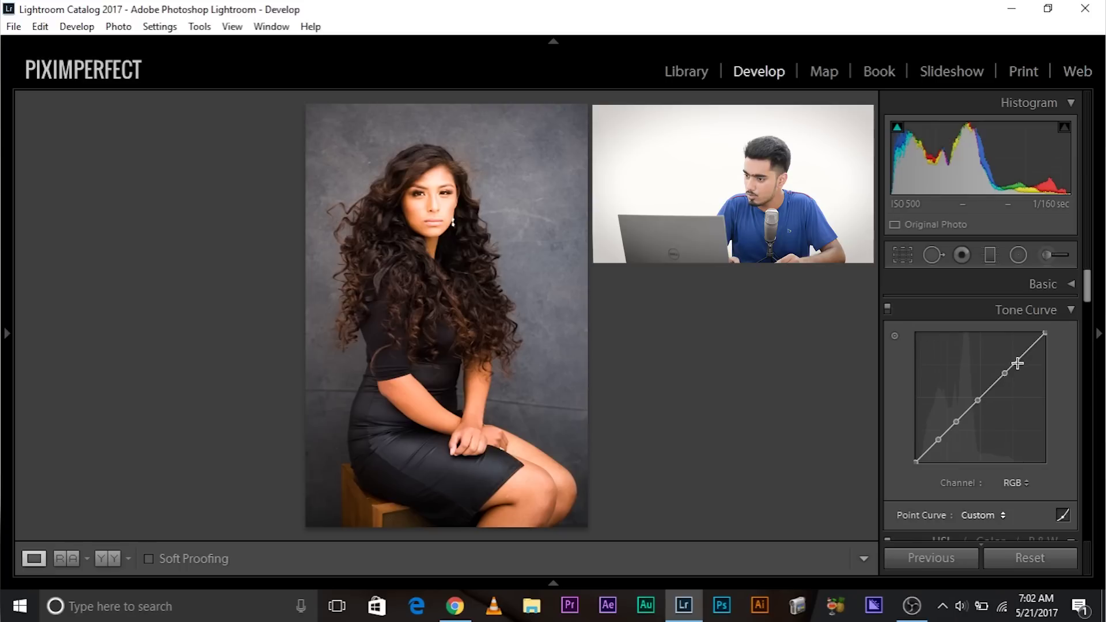
{"action": "left_click_drag", "start_coordinate": [1007, 372], "coordinate": [959, 426]}
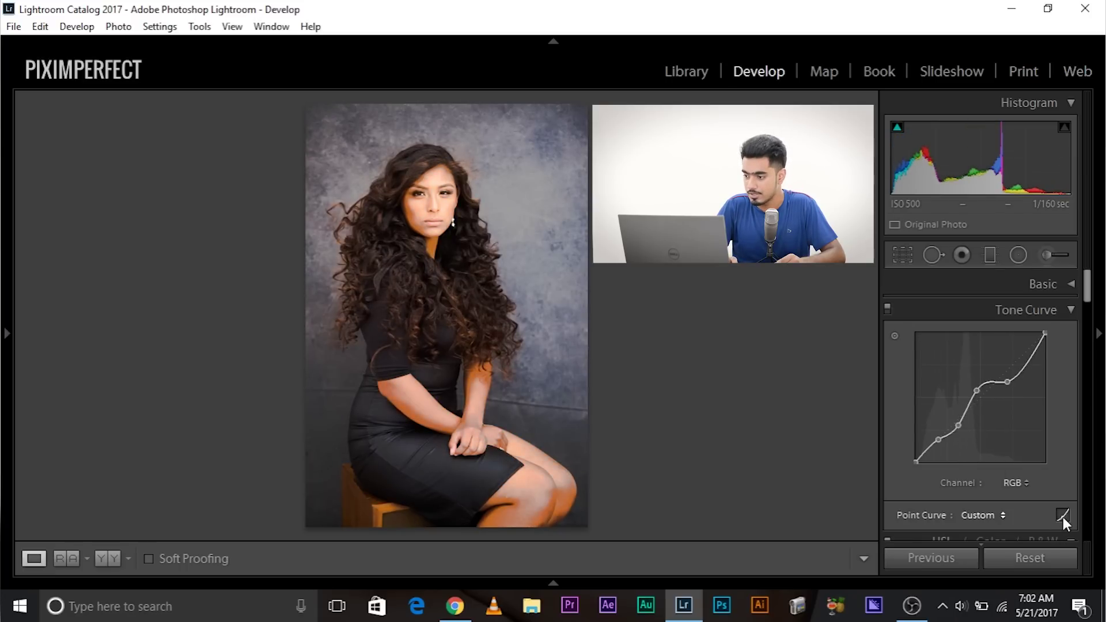
Reset all develop settings and reshape the RGB point curve by targeting the backdrop and the dark areas on the photo.
{"action": "left_click", "coordinate": [1045, 554]}
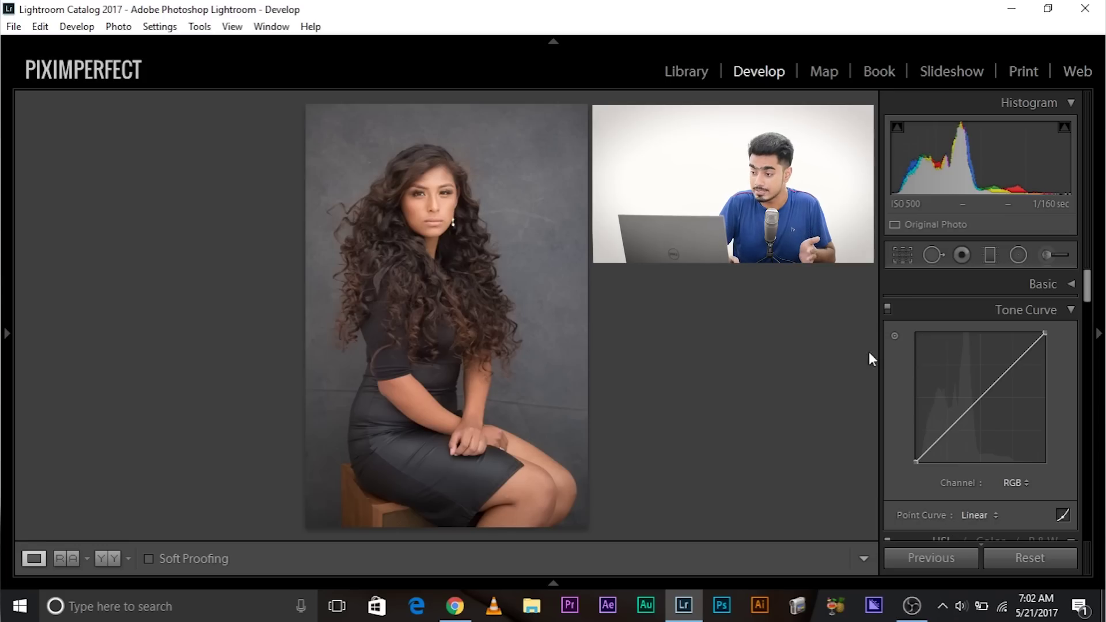
{"action": "left_click", "coordinate": [896, 335]}
{"action": "left_click_drag", "start_coordinate": [535, 245], "coordinate": [535, 230]}
{"action": "left_click_drag", "start_coordinate": [413, 490], "coordinate": [452, 487]}
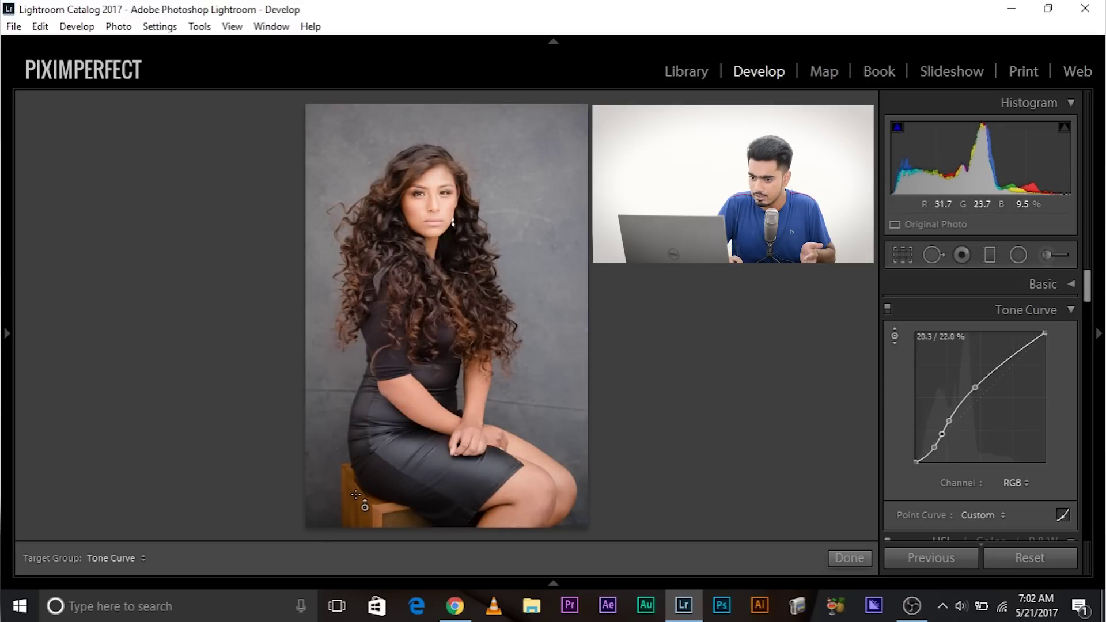
{"action": "left_click_drag", "start_coordinate": [323, 503], "coordinate": [322, 485]}
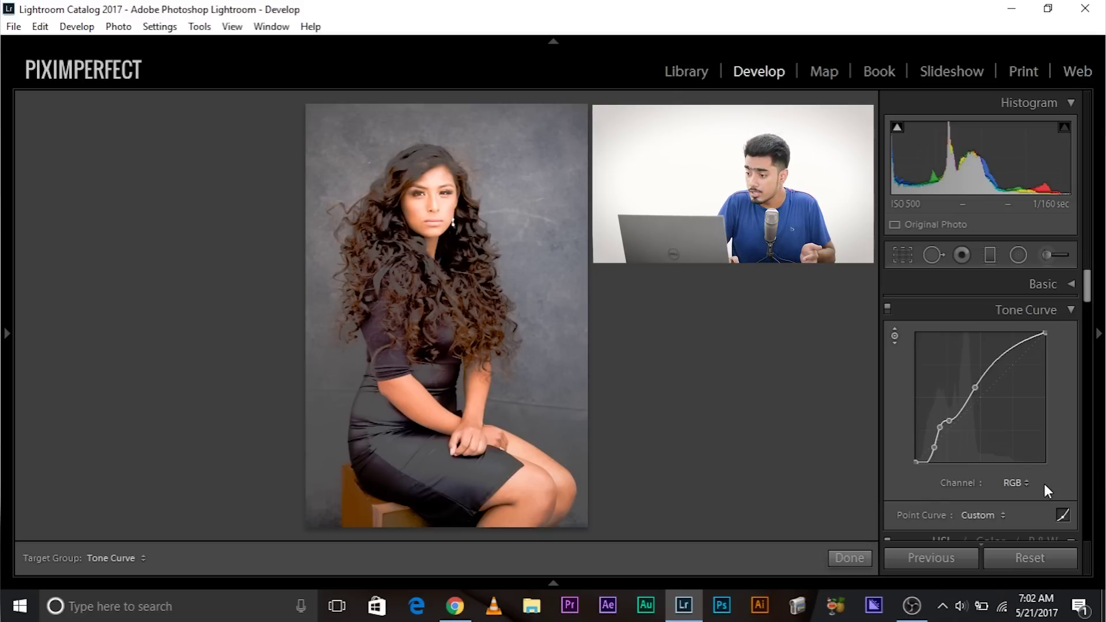
Reset all develop settings and return the Tone Curve to region editing.
{"action": "left_click", "coordinate": [1035, 565]}
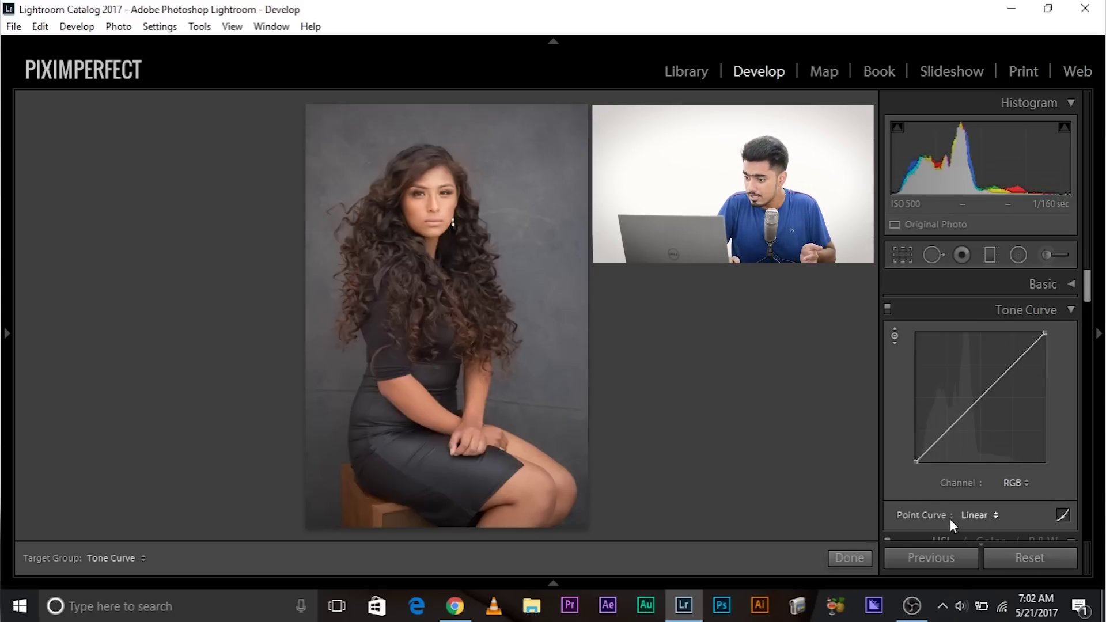
{"action": "left_click", "coordinate": [1065, 515]}
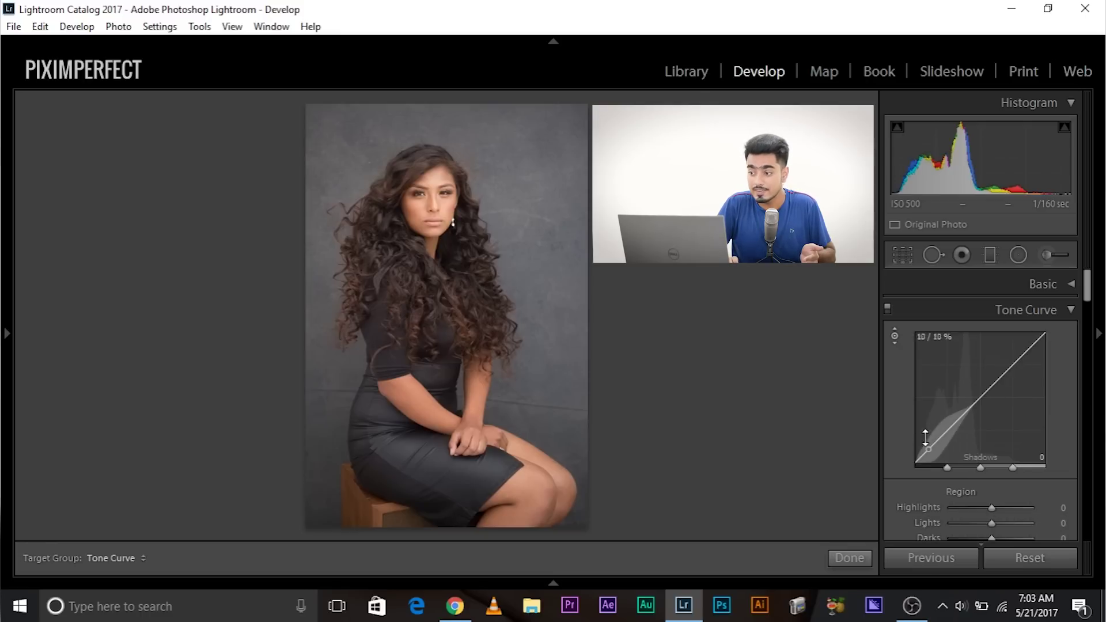
Reshape the region curve directly on the graph, ending with Lights at +12 and Darks at +58.
{"action": "left_click_drag", "start_coordinate": [945, 423], "coordinate": [951, 446]}
{"action": "left_click_drag", "start_coordinate": [986, 403], "coordinate": [989, 369]}
{"action": "mouse_move", "coordinate": [949, 429]}
{"action": "left_mouse_down"}
{"action": "mouse_move", "coordinate": [950, 444]}
{"action": "mouse_move", "coordinate": [958, 420]}
{"action": "left_mouse_up"}
{"action": "left_click_drag", "start_coordinate": [975, 370], "coordinate": [988, 391]}
{"action": "left_click_drag", "start_coordinate": [957, 428], "coordinate": [964, 437]}
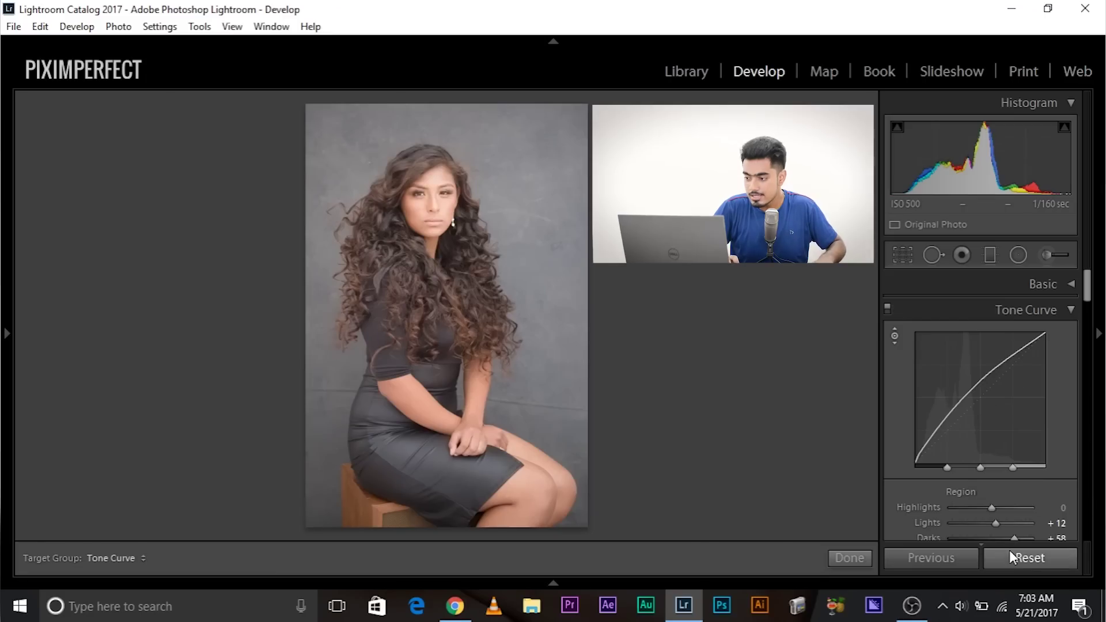
Reset all develop settings and switch the Tone Curve to point curve editing.
{"action": "left_click", "coordinate": [1010, 556]}
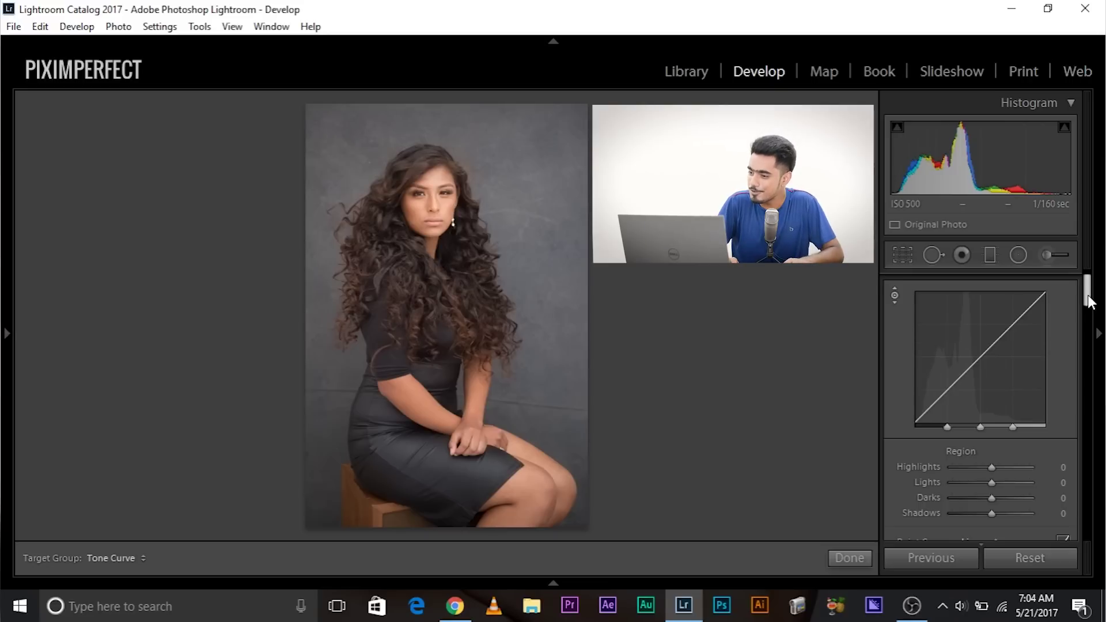
{"action": "scroll", "coordinate": [1087, 295], "scroll_direction": "down", "scroll_amount": 2}
{"action": "left_click", "coordinate": [1068, 516]}
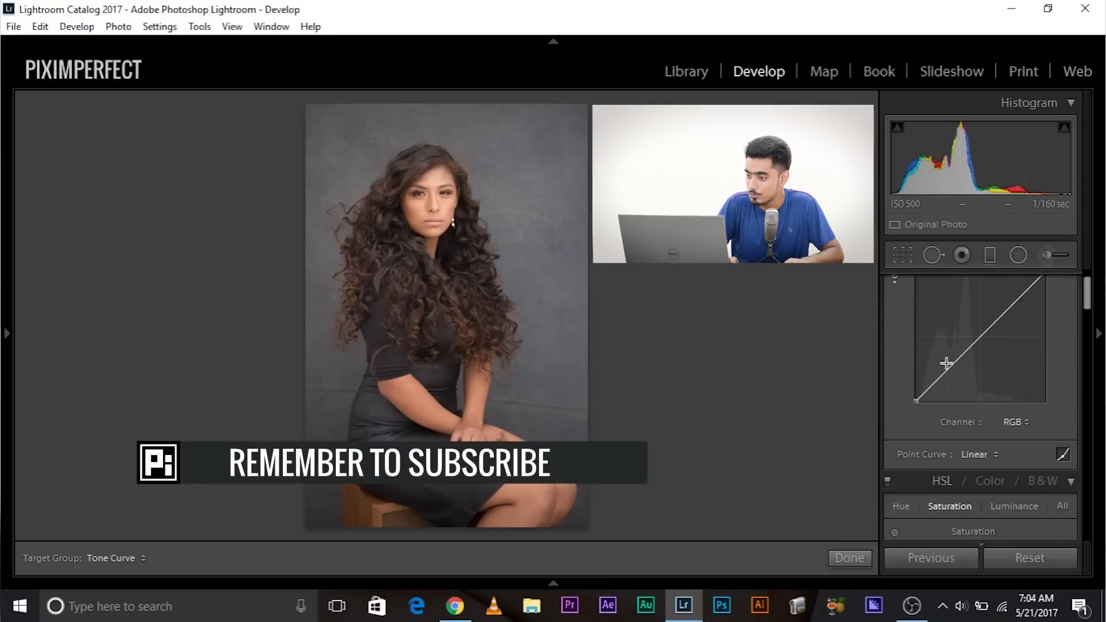
{"action": "scroll", "coordinate": [1088, 300], "scroll_direction": "up", "scroll_amount": 1}
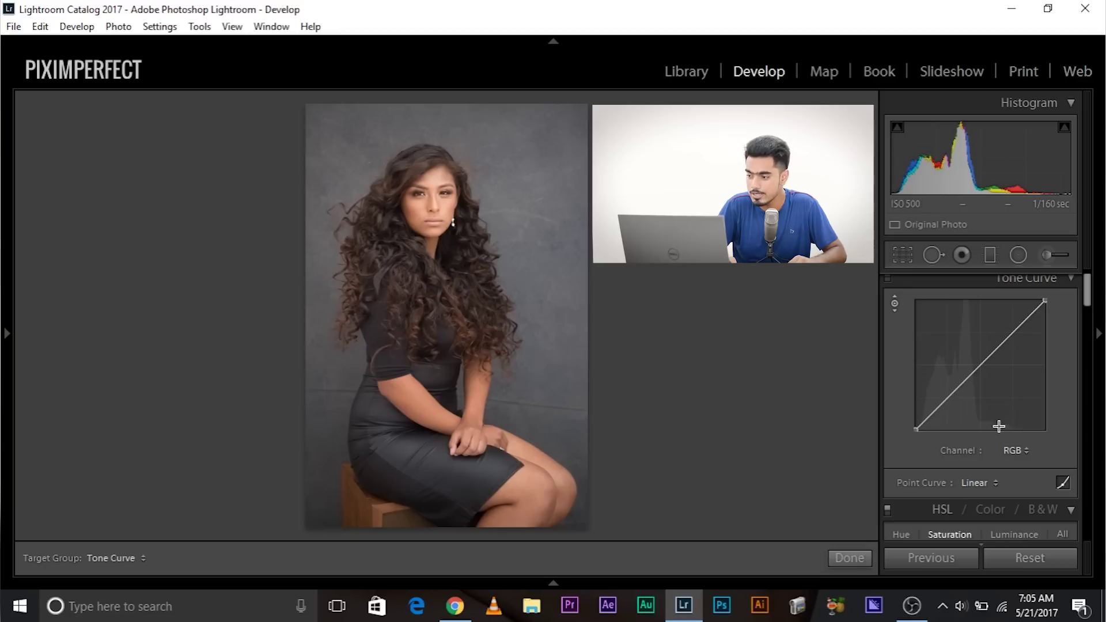
Bend the RGB point curve into an S by raising a highlights point and lowering a shadows point.
{"action": "left_click", "coordinate": [1013, 332]}
{"action": "key", "text": "Escape"}
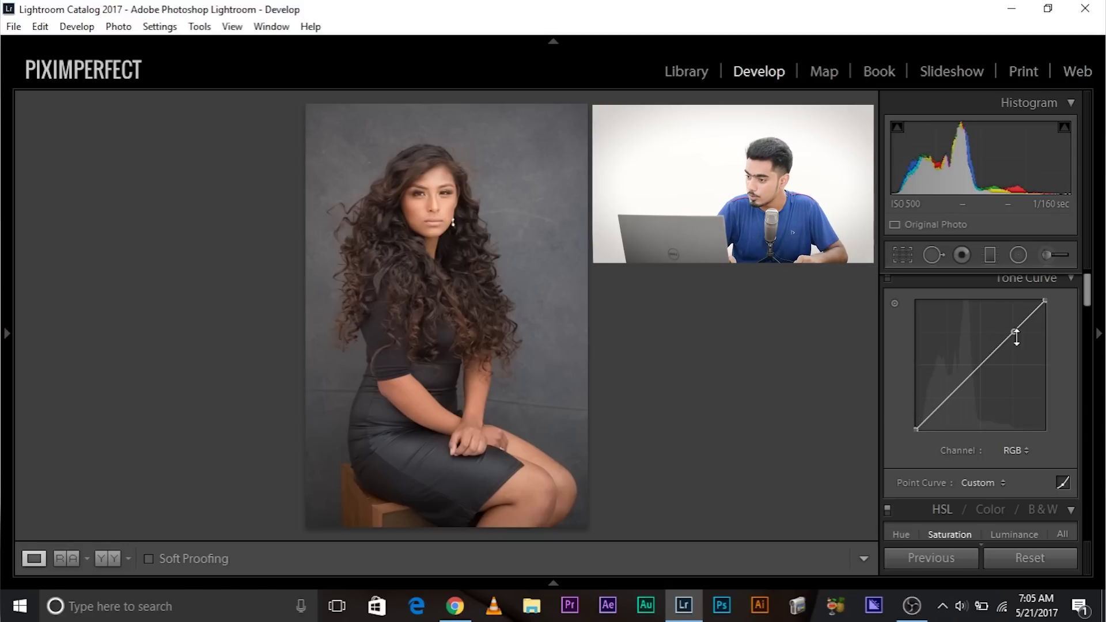
{"action": "left_click_drag", "start_coordinate": [1014, 331], "coordinate": [1010, 321]}
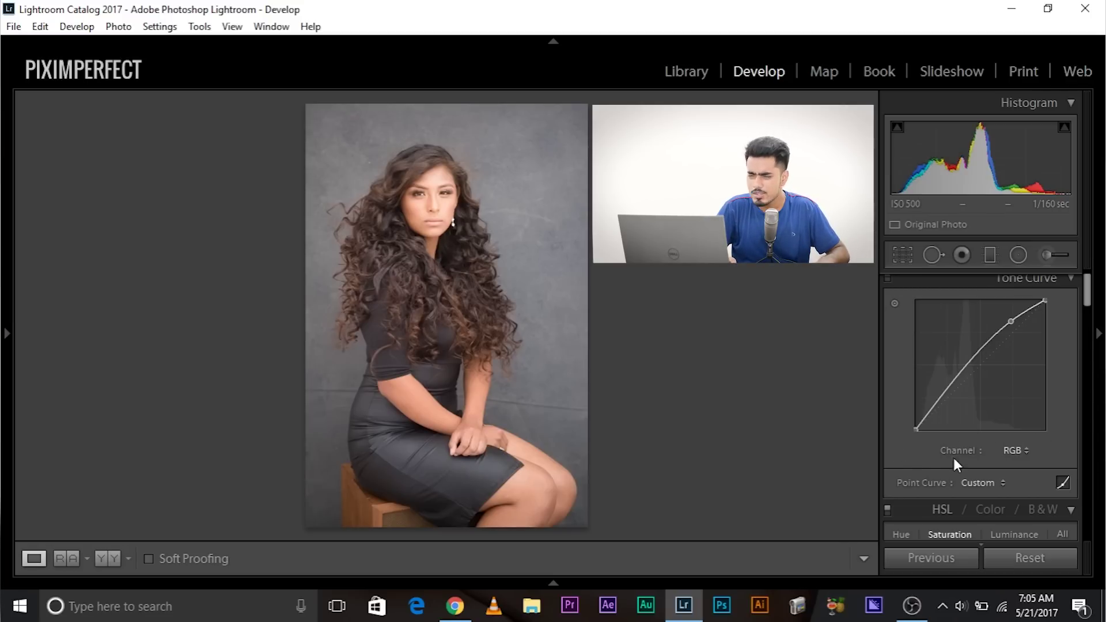
{"action": "left_click", "coordinate": [939, 396]}
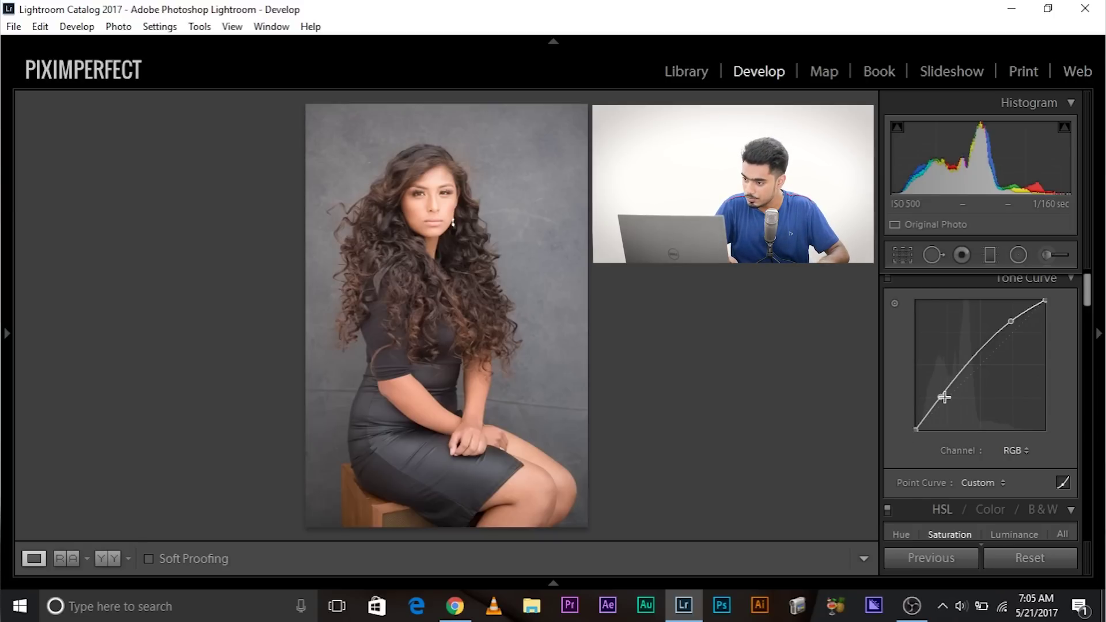
{"action": "left_click_drag", "start_coordinate": [941, 396], "coordinate": [944, 406]}
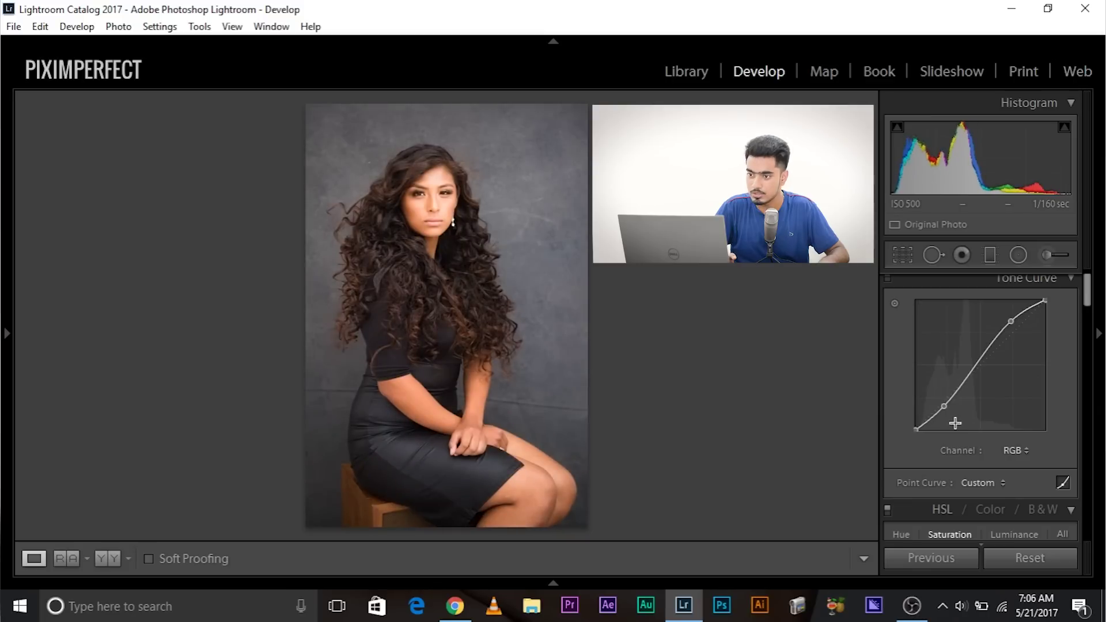
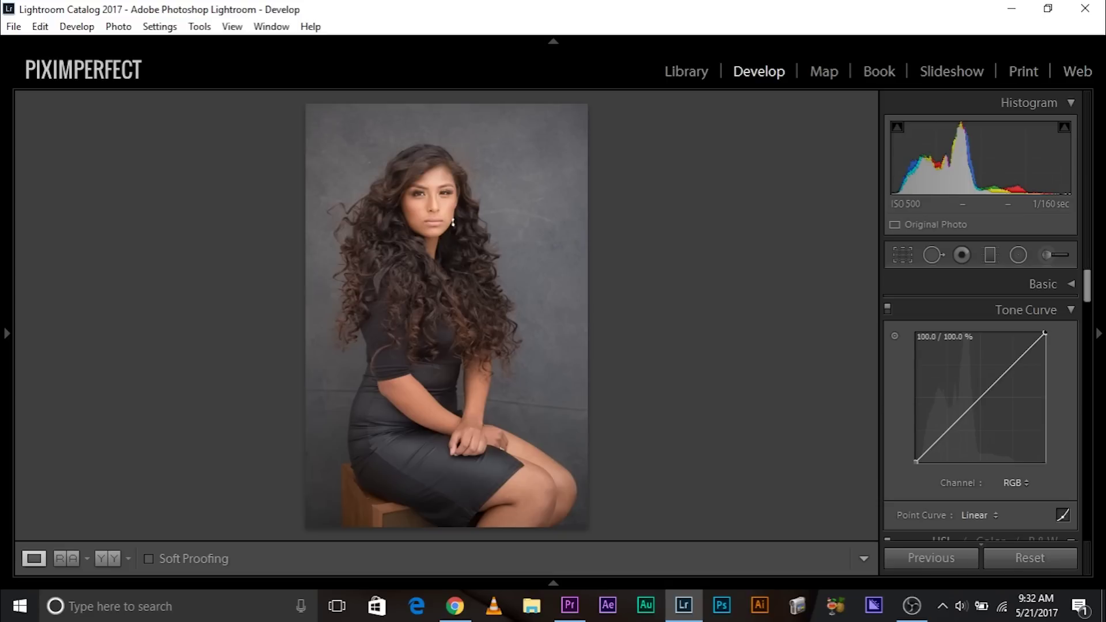
Move the RGB curve's white point inward and down to 97.6 / 95.7 %, and its black point inward and slightly up.
{"action": "mouse_move", "coordinate": [1044, 333]}
{"action": "left_mouse_down"}
{"action": "mouse_move", "coordinate": [1044, 345]}
{"action": "mouse_move", "coordinate": [1044, 333]}
{"action": "left_mouse_up"}
{"action": "mouse_move", "coordinate": [1044, 332]}
{"action": "left_mouse_down"}
{"action": "mouse_move", "coordinate": [1045, 381]}
{"action": "mouse_move", "coordinate": [1044, 333]}
{"action": "left_mouse_up"}
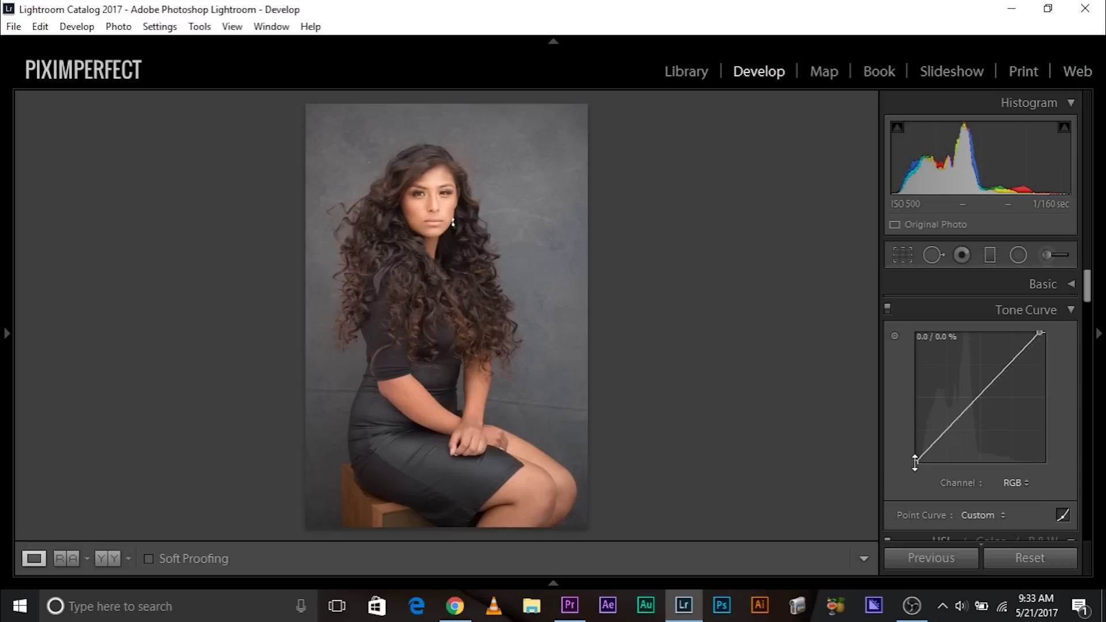
{"action": "mouse_move", "coordinate": [915, 461]}
{"action": "left_mouse_down"}
{"action": "mouse_move", "coordinate": [915, 420]}
{"action": "mouse_move", "coordinate": [920, 461]}
{"action": "left_mouse_up"}
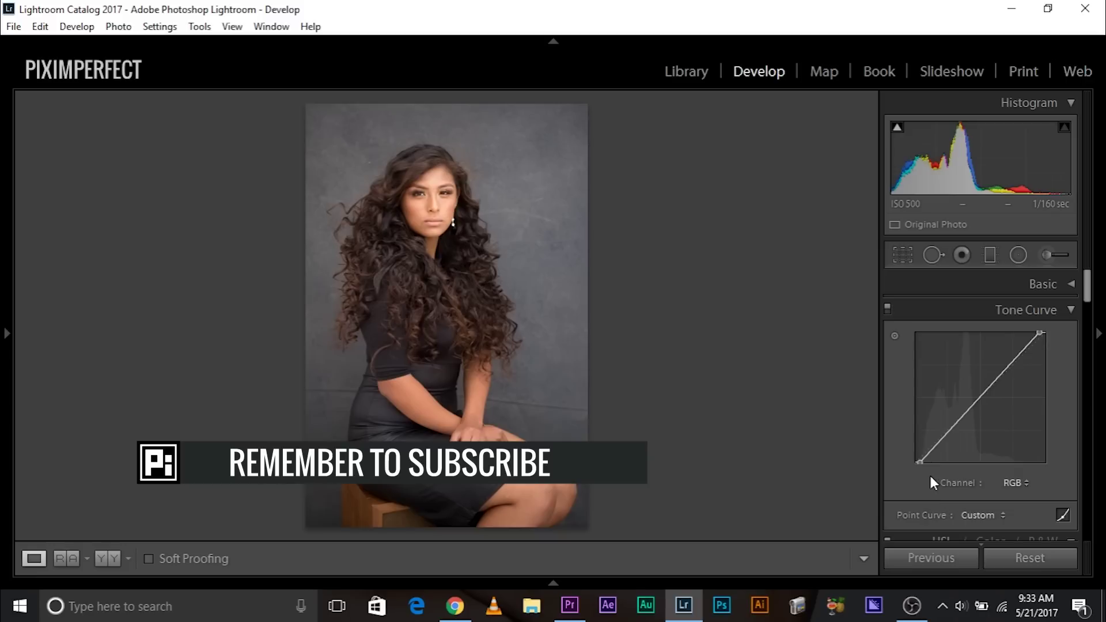
{"action": "left_click_drag", "start_coordinate": [1039, 334], "coordinate": [1042, 337]}
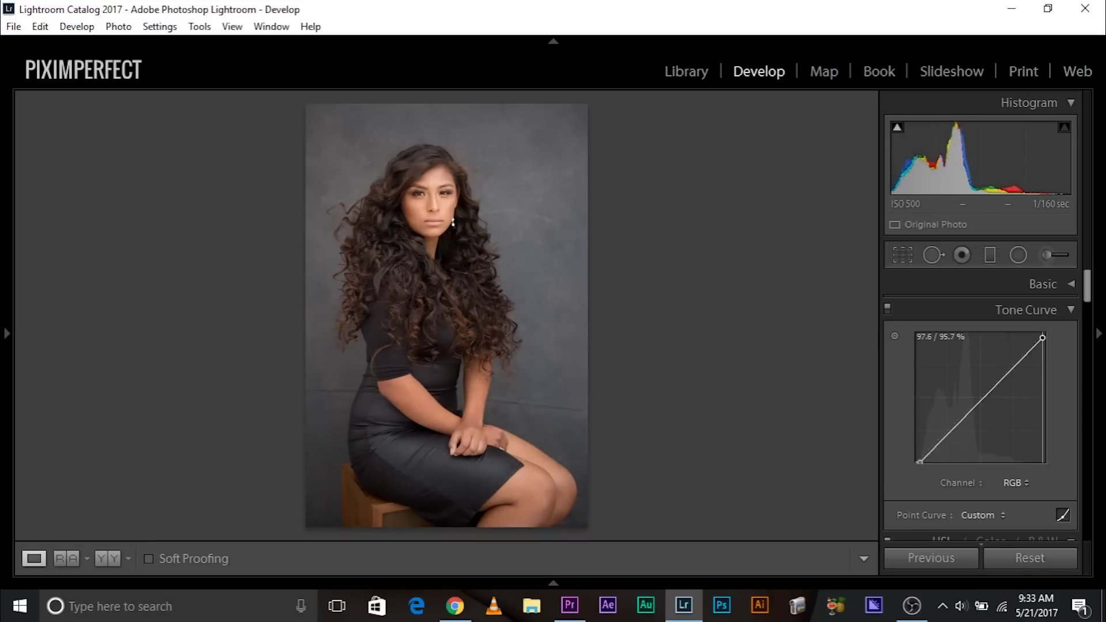
{"action": "left_click_drag", "start_coordinate": [920, 462], "coordinate": [924, 459]}
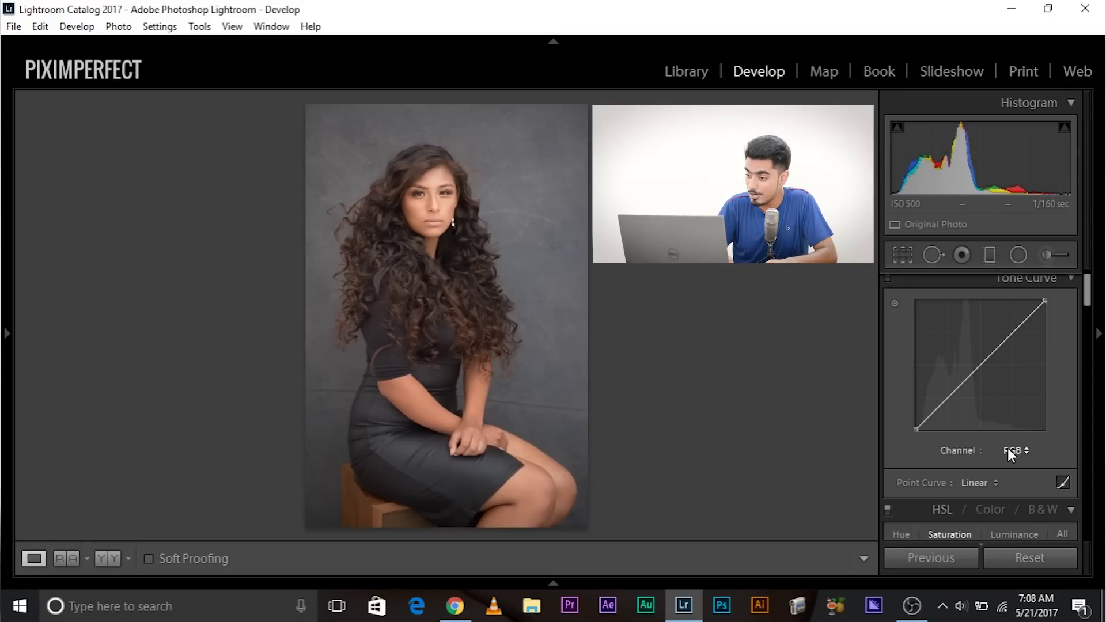
Shape the RGB curve into a gentle S with points at about 67.8 / 73.3 % and 29.8 / 25.5 %, and compare with the original.
{"action": "left_click", "coordinate": [1007, 450]}
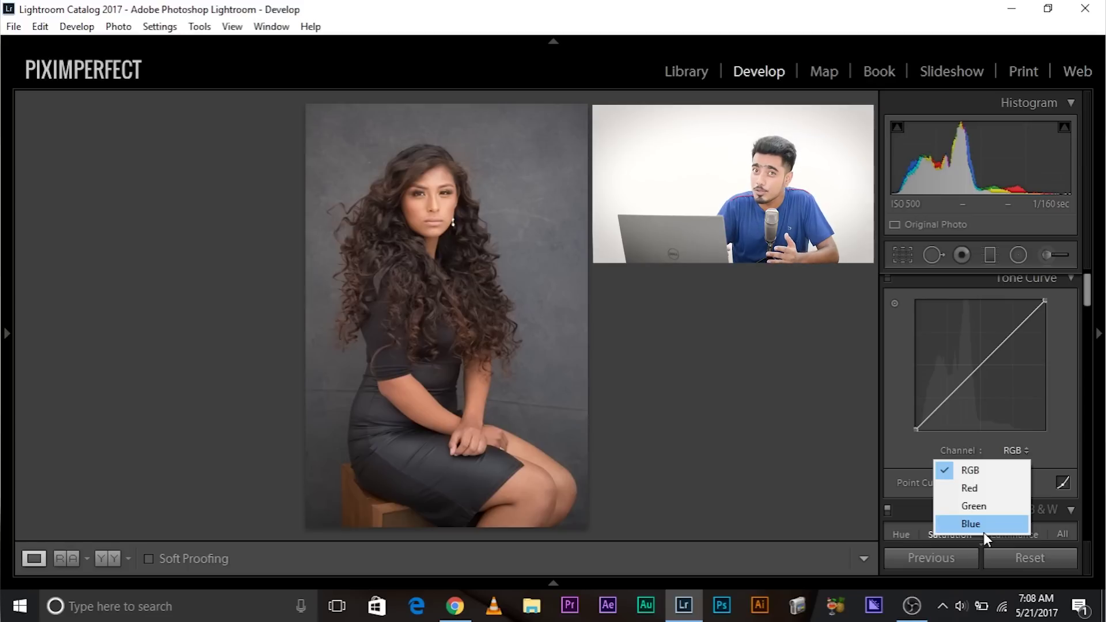
{"action": "left_click", "coordinate": [1067, 434]}
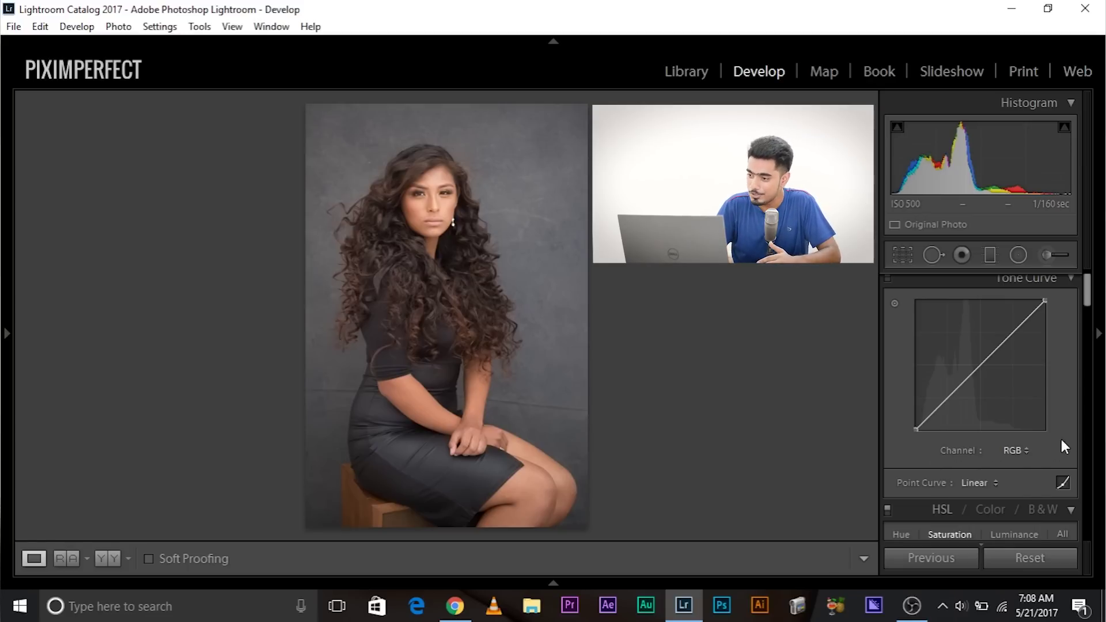
{"action": "left_click_drag", "start_coordinate": [997, 350], "coordinate": [1004, 334]}
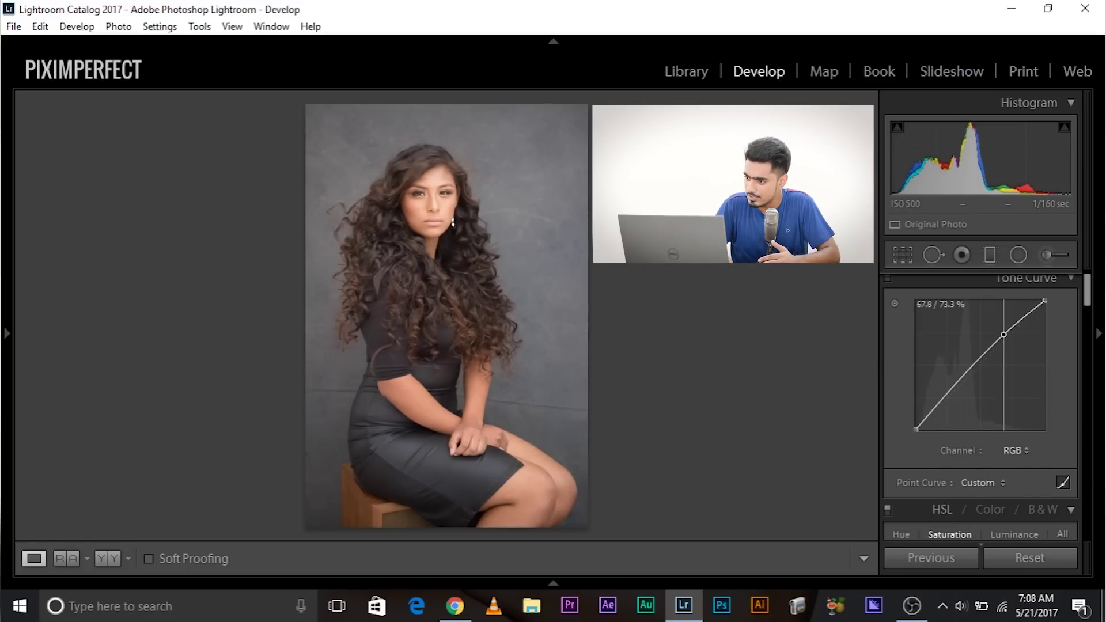
{"action": "left_click_drag", "start_coordinate": [947, 401], "coordinate": [954, 396]}
{"action": "key", "text": "backslash"}
{"action": "key", "text": "backslash"}
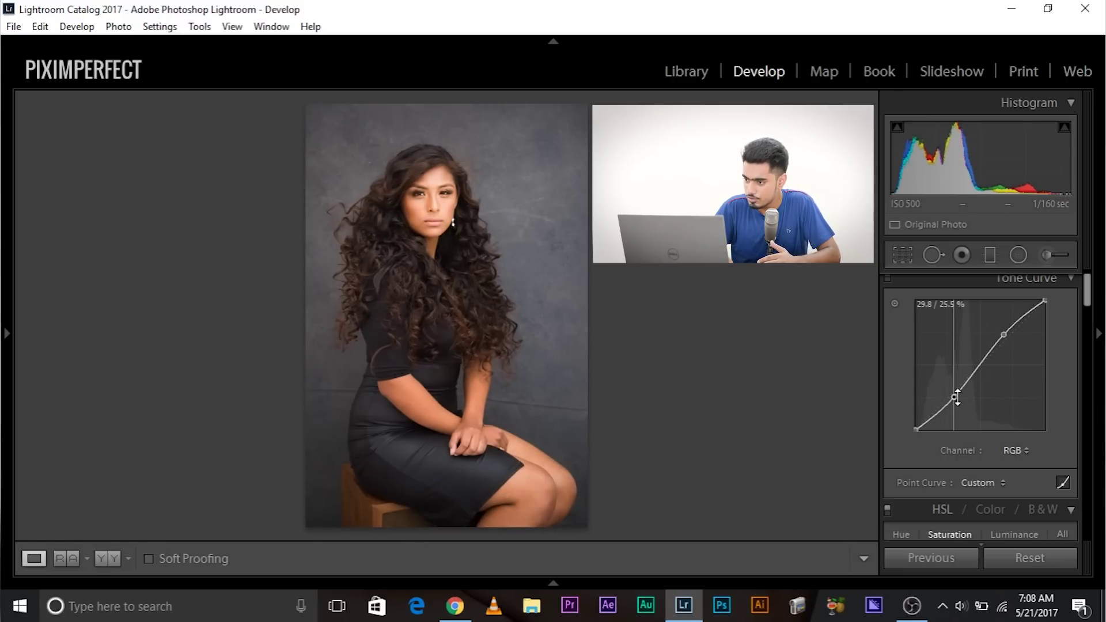
Bend the Red channel's curve into an S by raising a highlights point and lowering a shadows point.
{"action": "left_click", "coordinate": [1012, 451]}
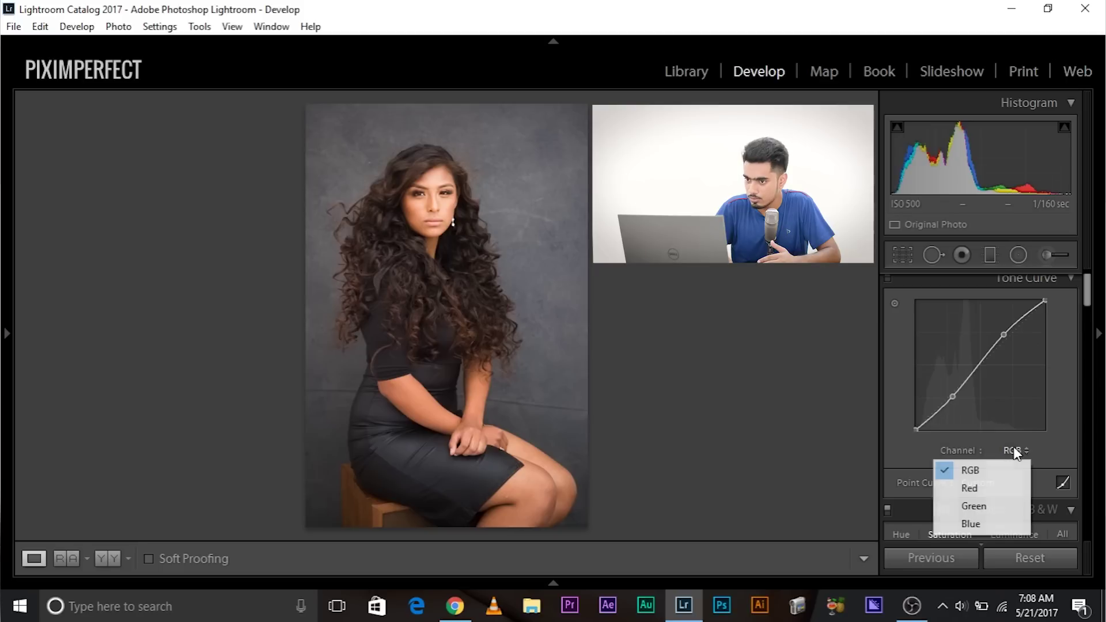
{"action": "left_click", "coordinate": [981, 488]}
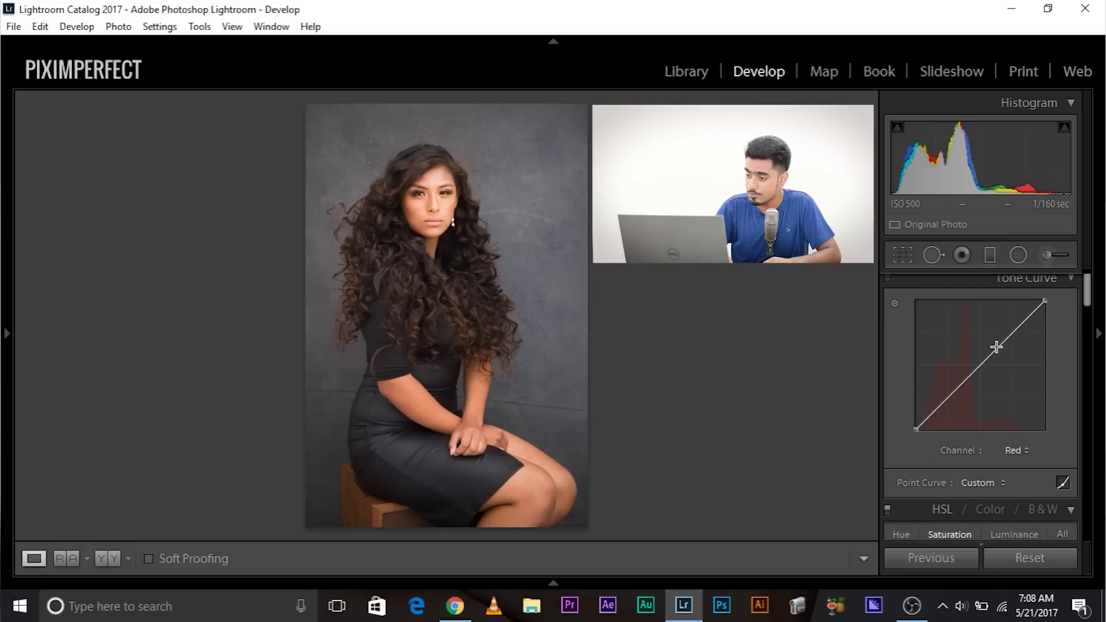
{"action": "left_click_drag", "start_coordinate": [1003, 343], "coordinate": [1003, 334]}
{"action": "left_click_drag", "start_coordinate": [953, 389], "coordinate": [955, 400]}
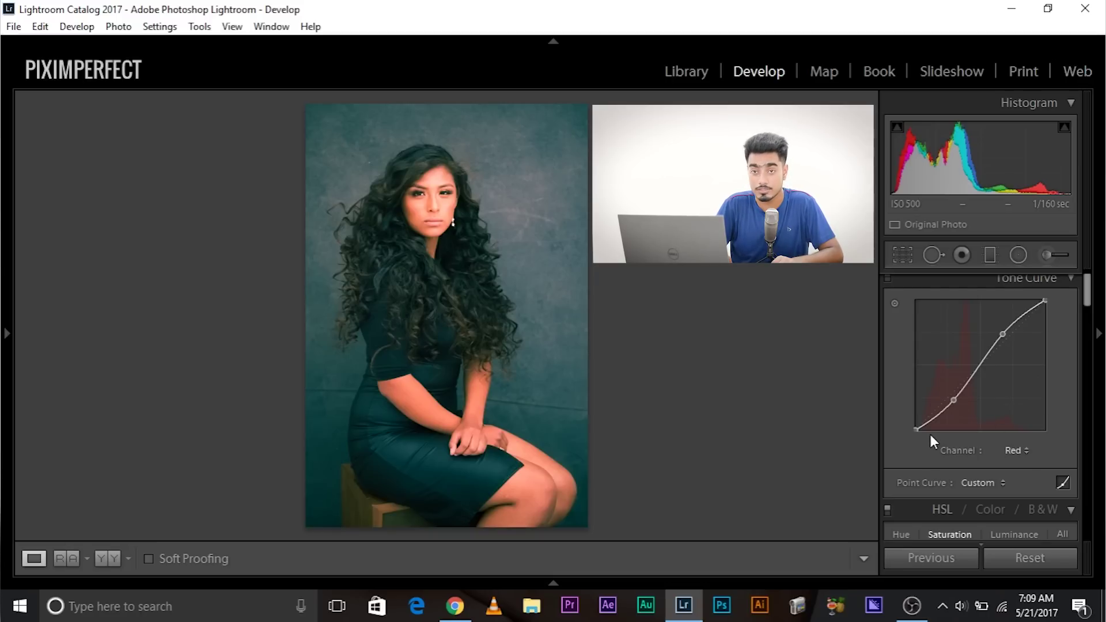
Readjust the two points on the Red channel's curve, bringing the highlights point back down toward the diagonal.
{"action": "left_click", "coordinate": [1021, 449]}
{"action": "left_click", "coordinate": [957, 489]}
{"action": "left_click", "coordinate": [1016, 450]}
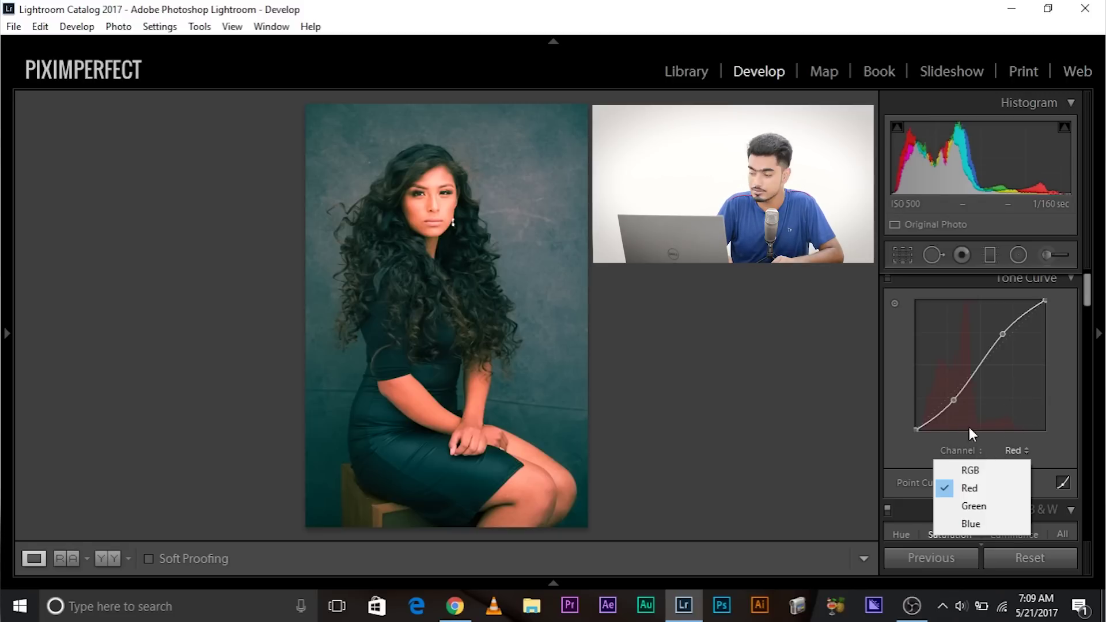
{"action": "left_click", "coordinate": [1001, 329]}
{"action": "left_click_drag", "start_coordinate": [1001, 334], "coordinate": [1002, 334]}
{"action": "left_click_drag", "start_coordinate": [953, 400], "coordinate": [953, 399]}
{"action": "left_click_drag", "start_coordinate": [1002, 334], "coordinate": [1002, 342]}
Lift the black point of the Blue channel's curve slightly to add blue to the shadows.
{"action": "left_click", "coordinate": [1012, 449]}
{"action": "left_click", "coordinate": [991, 521]}
{"action": "mouse_move", "coordinate": [915, 429]}
{"action": "left_mouse_down"}
{"action": "mouse_move", "coordinate": [916, 414]}
{"action": "mouse_move", "coordinate": [912, 425]}
{"action": "left_mouse_up"}
Reshape the Green channel's curve with a midtone point, an inward white point and a lifted black point, and compare with the original photo.
{"action": "left_click", "coordinate": [1008, 455]}
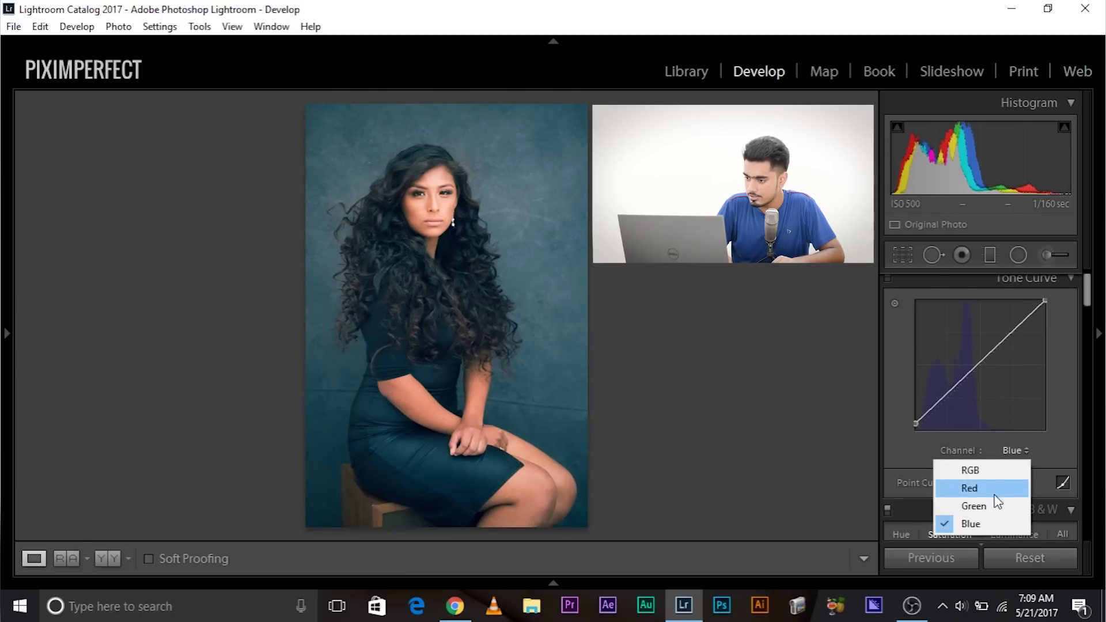
{"action": "left_click", "coordinate": [990, 500]}
{"action": "left_click_drag", "start_coordinate": [983, 364], "coordinate": [983, 362]}
{"action": "mouse_move", "coordinate": [1045, 300]}
{"action": "left_mouse_down"}
{"action": "mouse_move", "coordinate": [1045, 317]}
{"action": "mouse_move", "coordinate": [1043, 300]}
{"action": "left_mouse_up"}
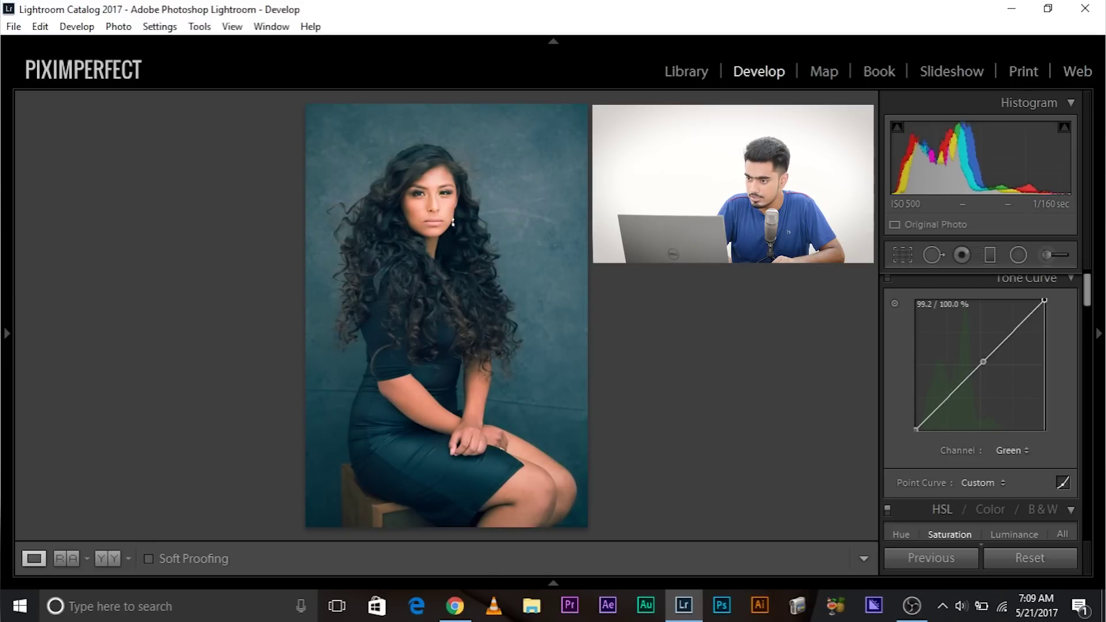
{"action": "mouse_move", "coordinate": [916, 429]}
{"action": "left_mouse_down"}
{"action": "mouse_move", "coordinate": [938, 430]}
{"action": "mouse_move", "coordinate": [916, 421]}
{"action": "left_mouse_up"}
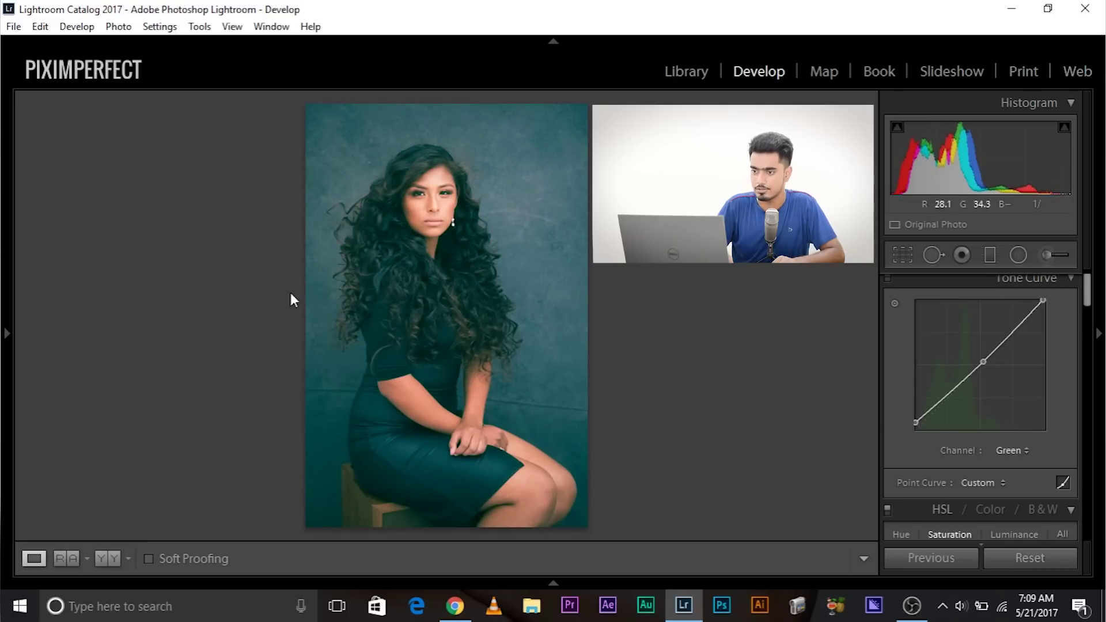
{"action": "key", "text": "backslash"}
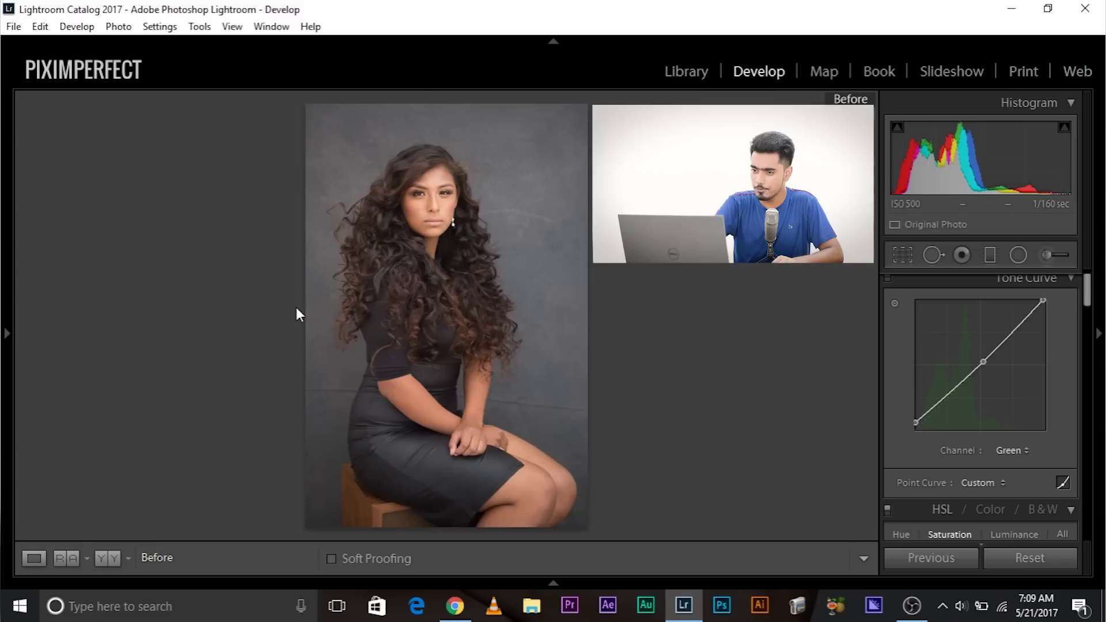
{"action": "key", "text": "backslash"}
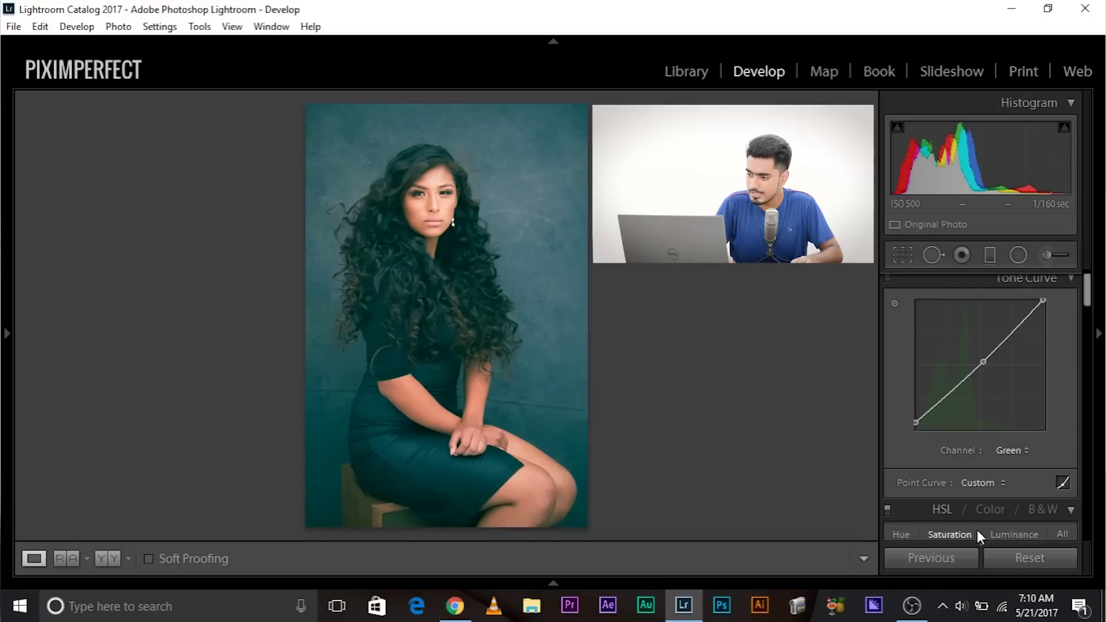
Clear all curve adjustments and lower Shadows to -99 on the region curve.
{"action": "key", "text": "ctrl+z"}
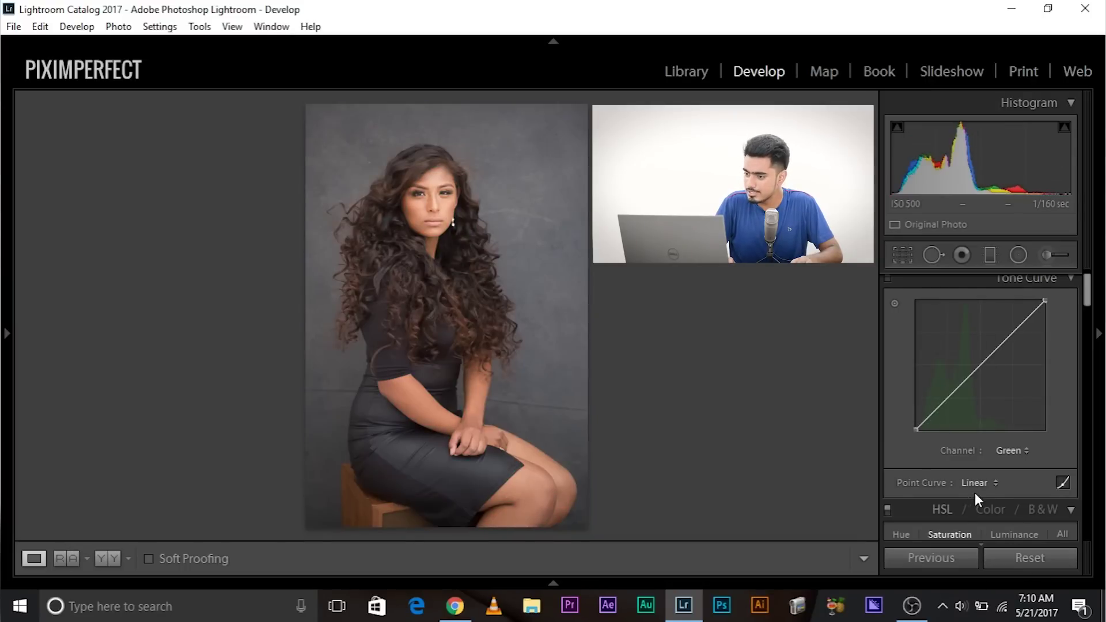
{"action": "left_click", "coordinate": [1065, 482]}
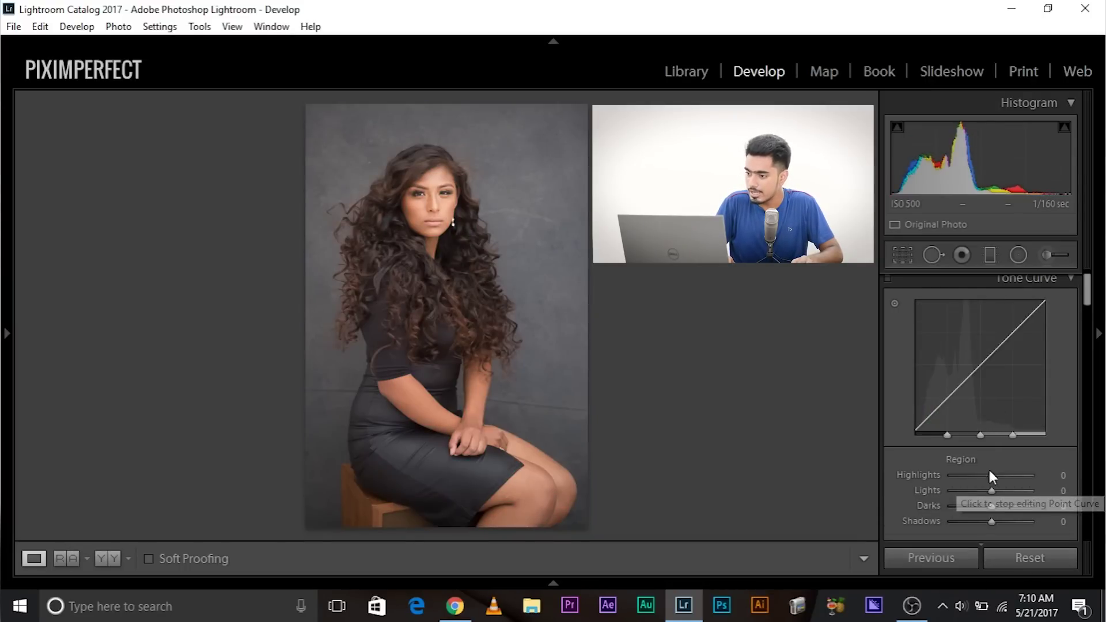
{"action": "left_click_drag", "start_coordinate": [991, 522], "coordinate": [959, 520]}
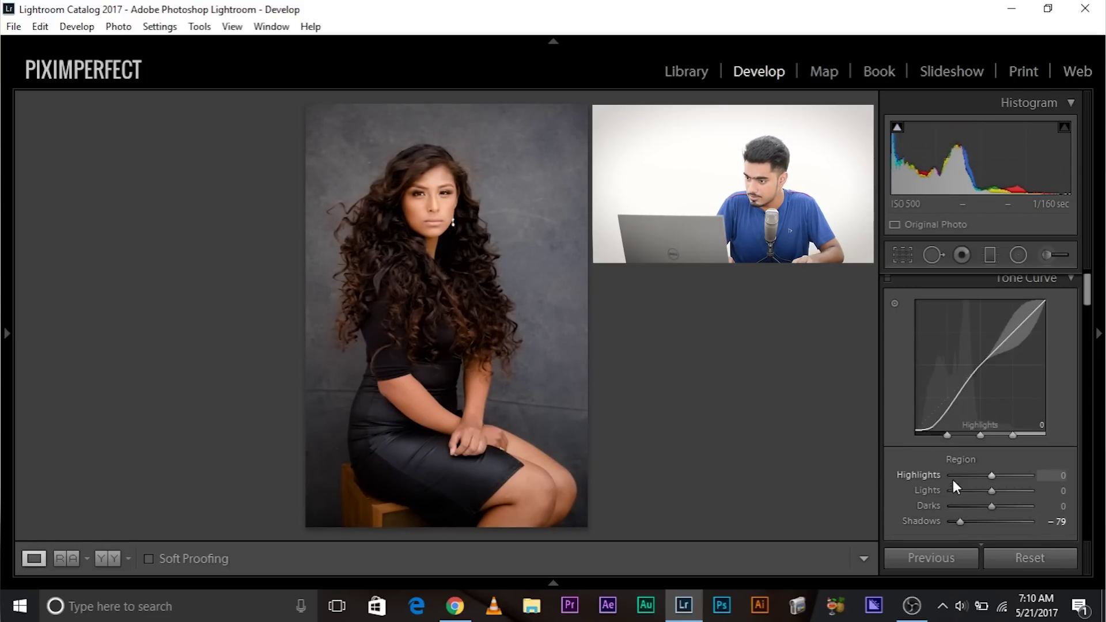
{"action": "left_click_drag", "start_coordinate": [931, 427], "coordinate": [931, 429]}
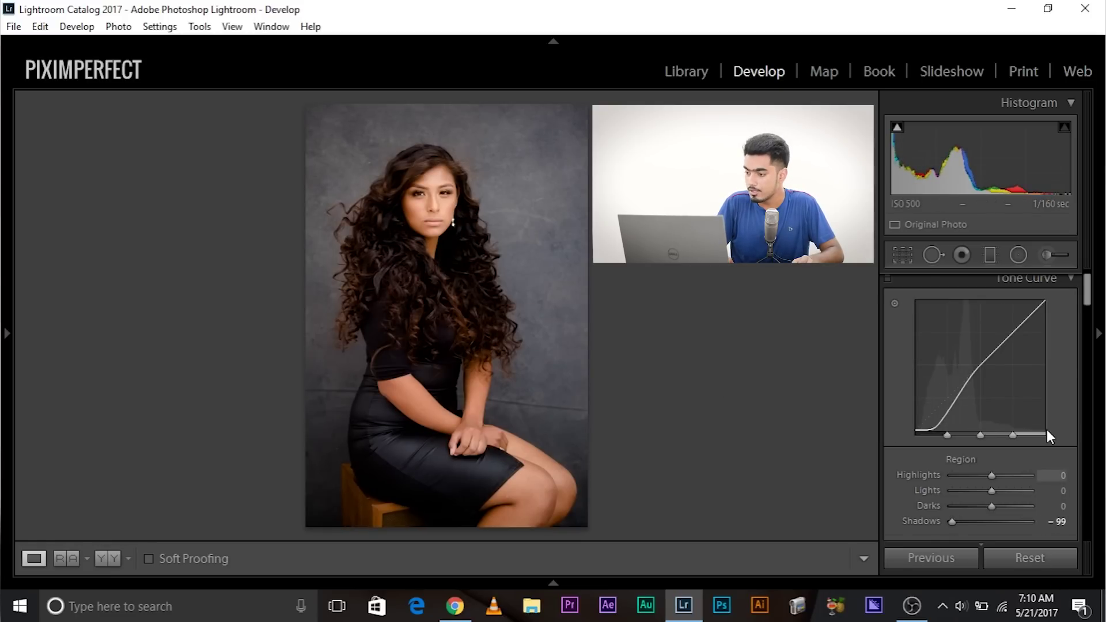
Switch to point curve editing and try lifting the Green channel's black point to 12.5 % output before restoring it.
{"action": "scroll", "coordinate": [1054, 449], "scroll_direction": "down", "scroll_amount": 2}
{"action": "left_click", "coordinate": [1062, 471]}
{"action": "scroll", "coordinate": [896, 503], "scroll_direction": "up", "scroll_amount": 2}
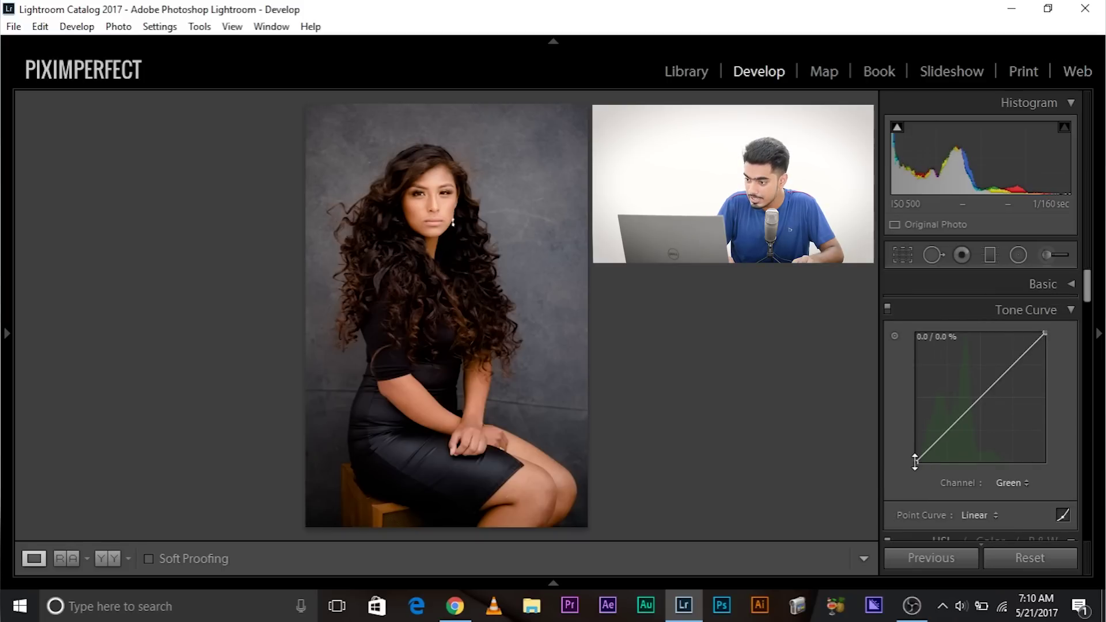
{"action": "left_click_drag", "start_coordinate": [915, 460], "coordinate": [915, 446]}
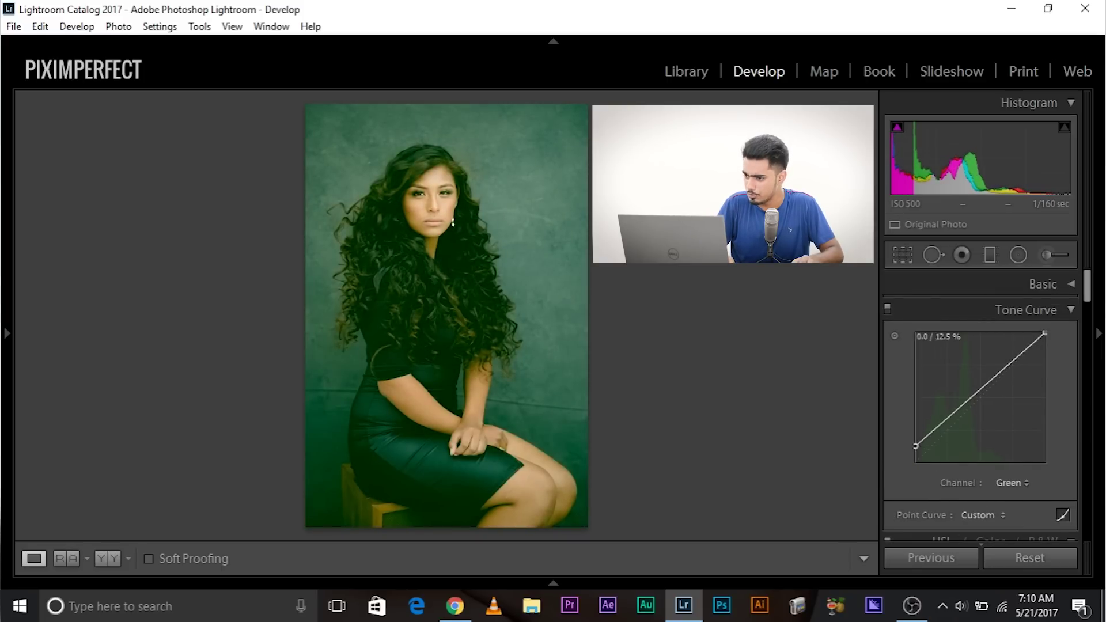
{"action": "double_click", "coordinate": [915, 445]}
Lift the RGB channel's black point to 14.9 % output and inspect the faded dark areas of the hair up close.
{"action": "left_click", "coordinate": [1012, 483]}
{"action": "left_click", "coordinate": [979, 496]}
{"action": "left_click_drag", "start_coordinate": [915, 460], "coordinate": [915, 443]}
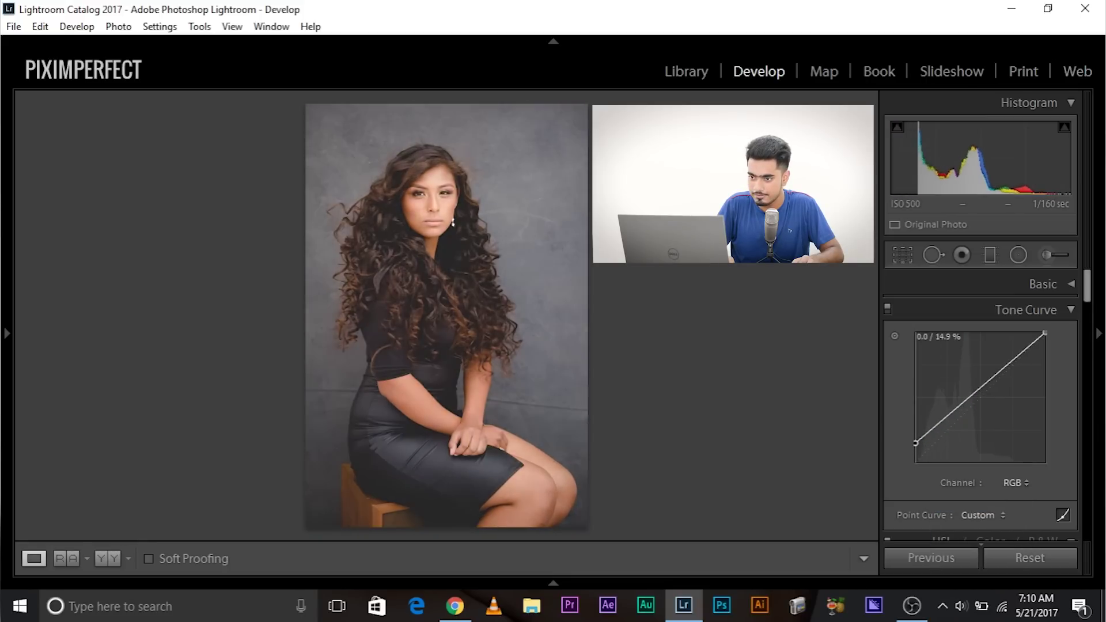
{"action": "left_click", "coordinate": [531, 221]}
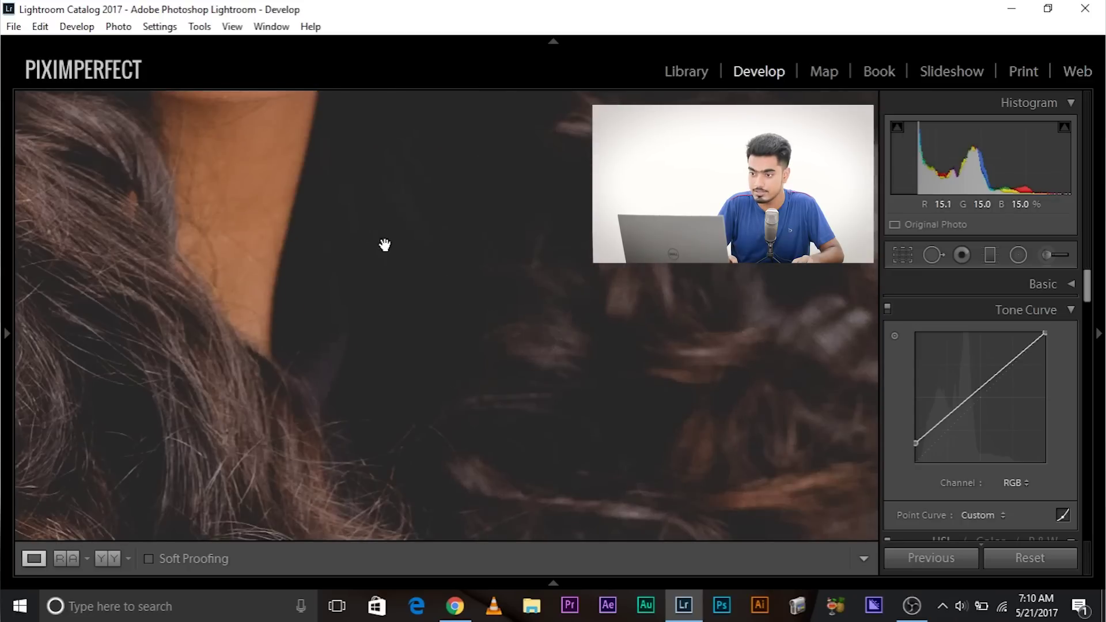
{"action": "left_click", "coordinate": [360, 259]}
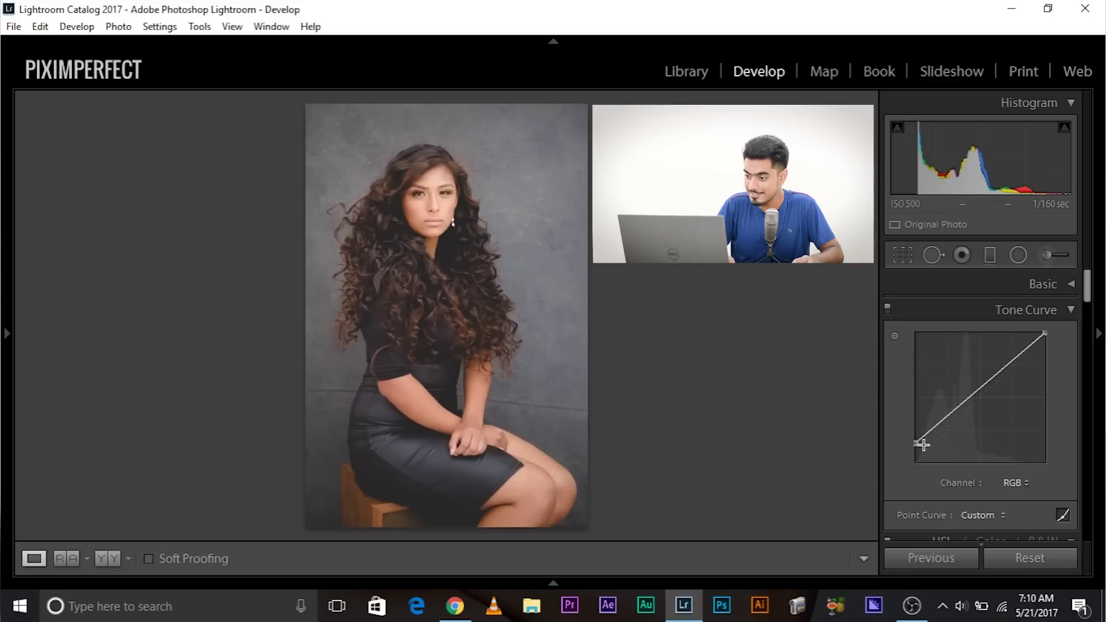
Return the RGB black point to 0.0 % and lift the Blue channel's black point with an added point in the shadows.
{"action": "left_click_drag", "start_coordinate": [915, 443], "coordinate": [916, 462]}
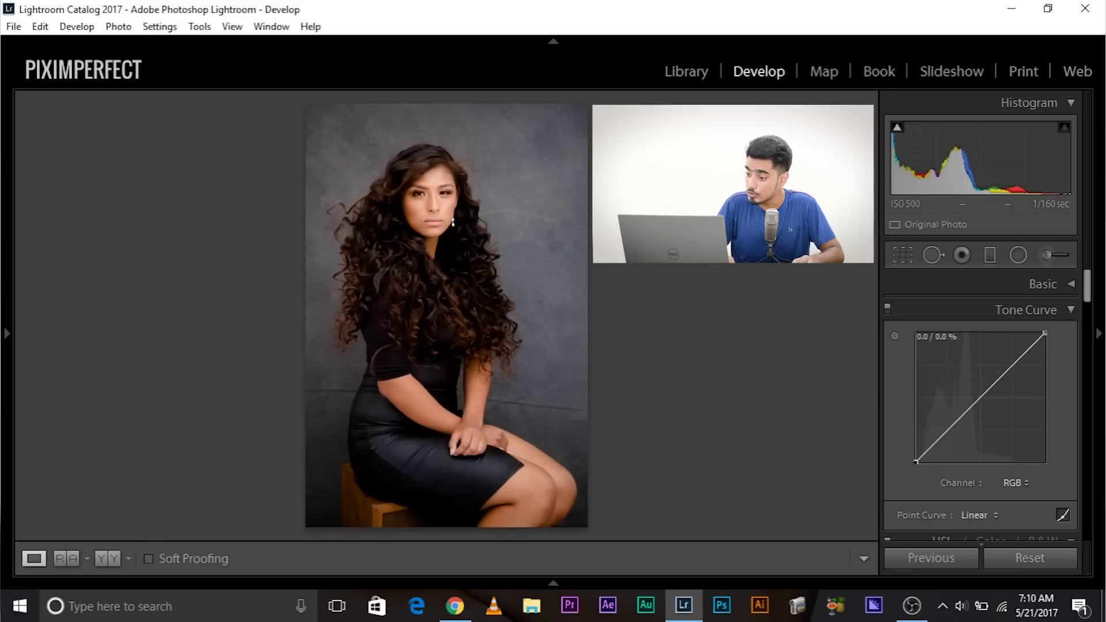
{"action": "left_click", "coordinate": [1015, 482]}
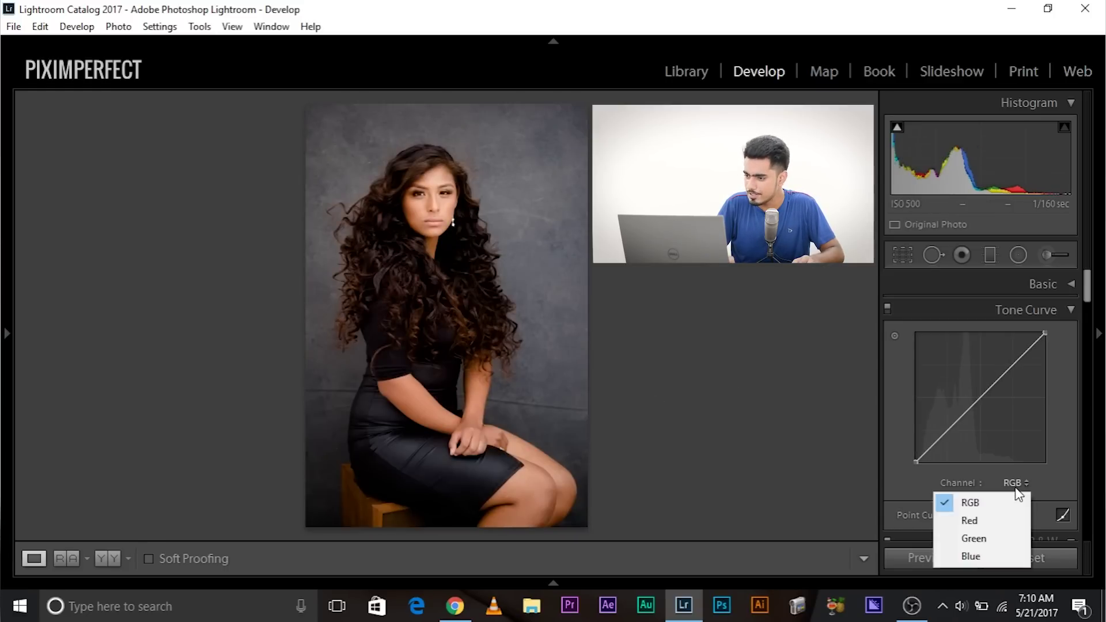
{"action": "left_click", "coordinate": [970, 556]}
{"action": "left_click_drag", "start_coordinate": [915, 463], "coordinate": [945, 423]}
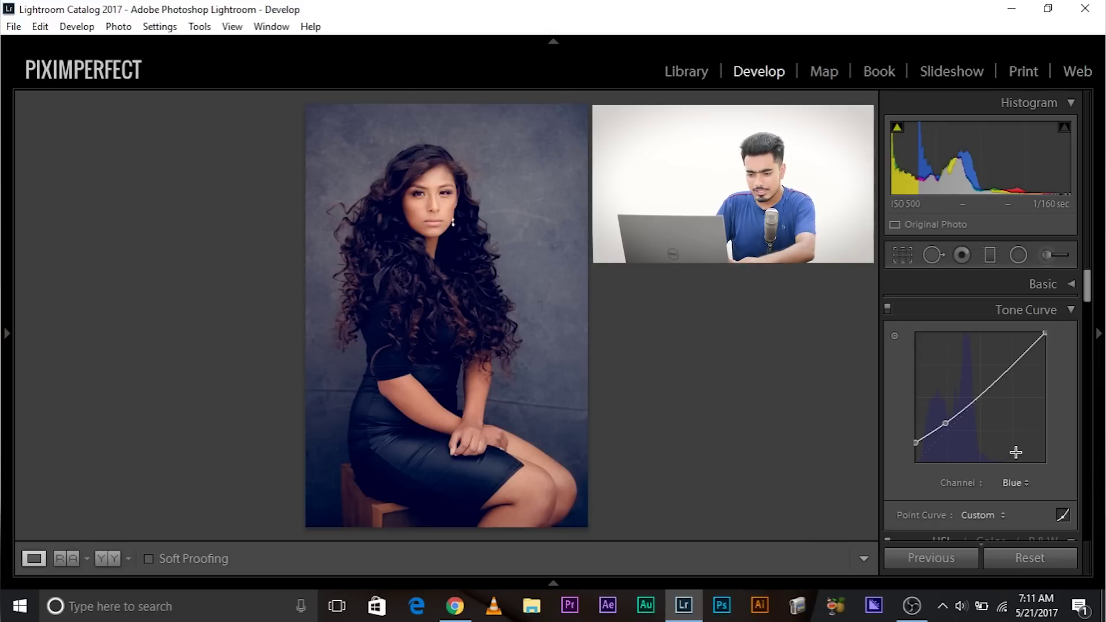
Undo the recent curve changes back to the teal-toned version of the portrait.
{"action": "key", "text": "ctrl+z"}
{"action": "key", "text": "ctrl+z"}
{"action": "key", "text": "ctrl+z"}
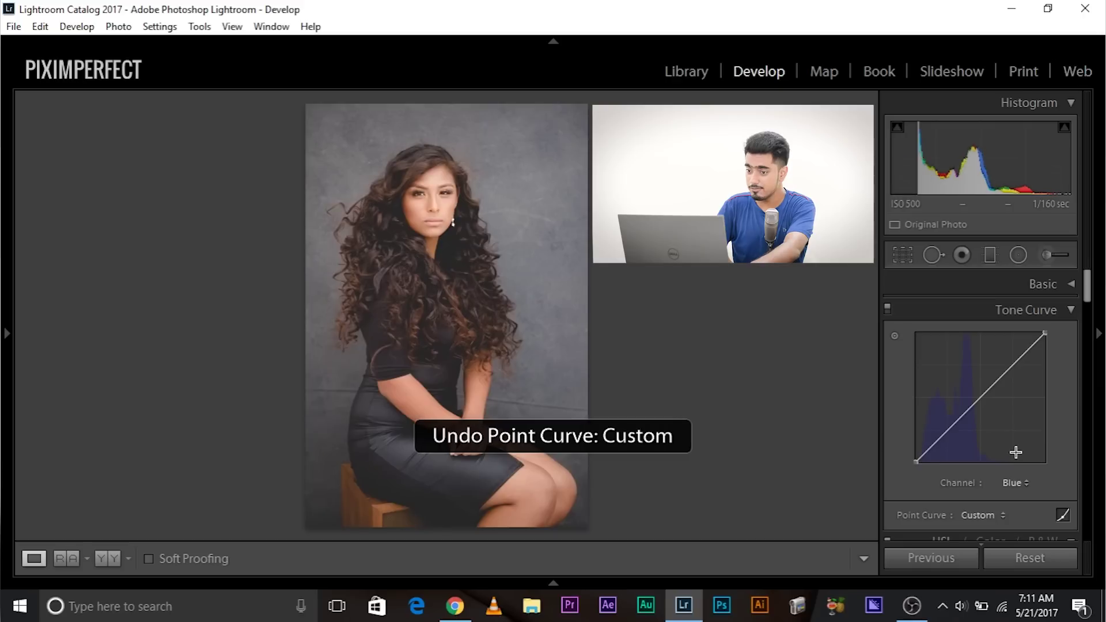
{"action": "key", "text": "ctrl+z"}
{"action": "key", "text": "ctrl+z"}
{"action": "key", "text": "ctrl+z"}
{"action": "key", "text": "ctrl+z"}
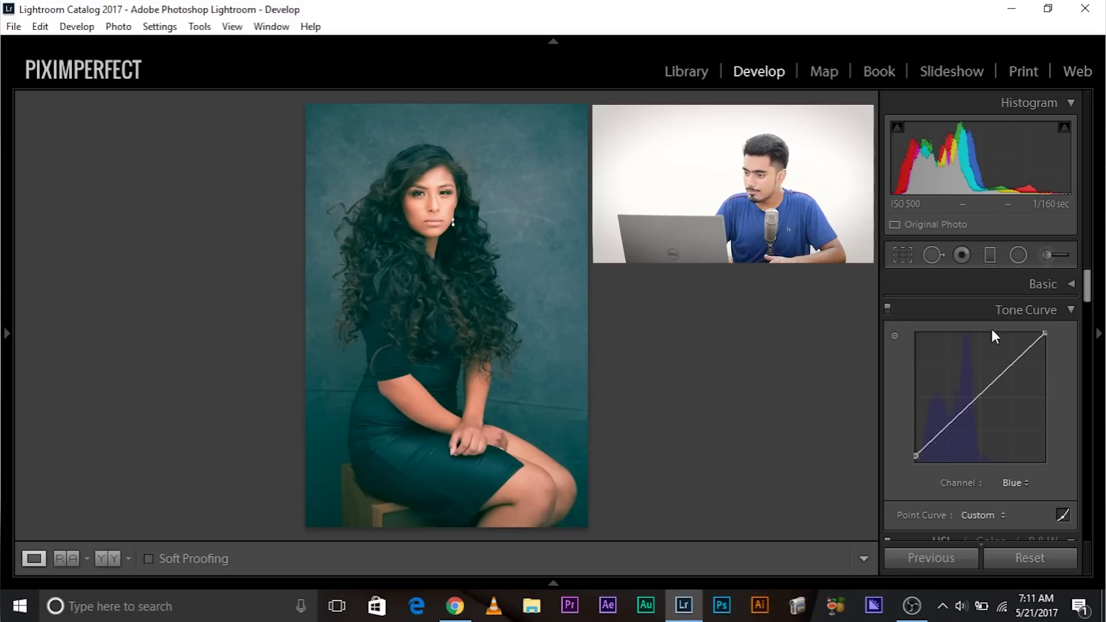
Set Clarity to +60, Saturation to -100 and Blacks to -29 in the basic adjustments.
{"action": "left_click", "coordinate": [1068, 284]}
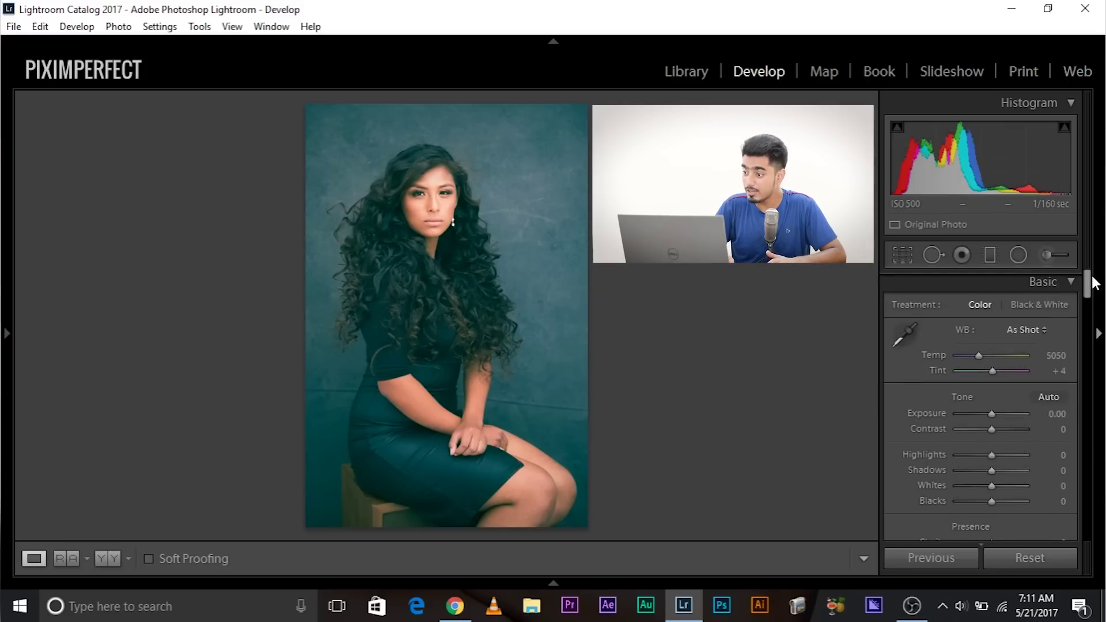
{"action": "left_click_drag", "start_coordinate": [1089, 288], "coordinate": [1086, 301]}
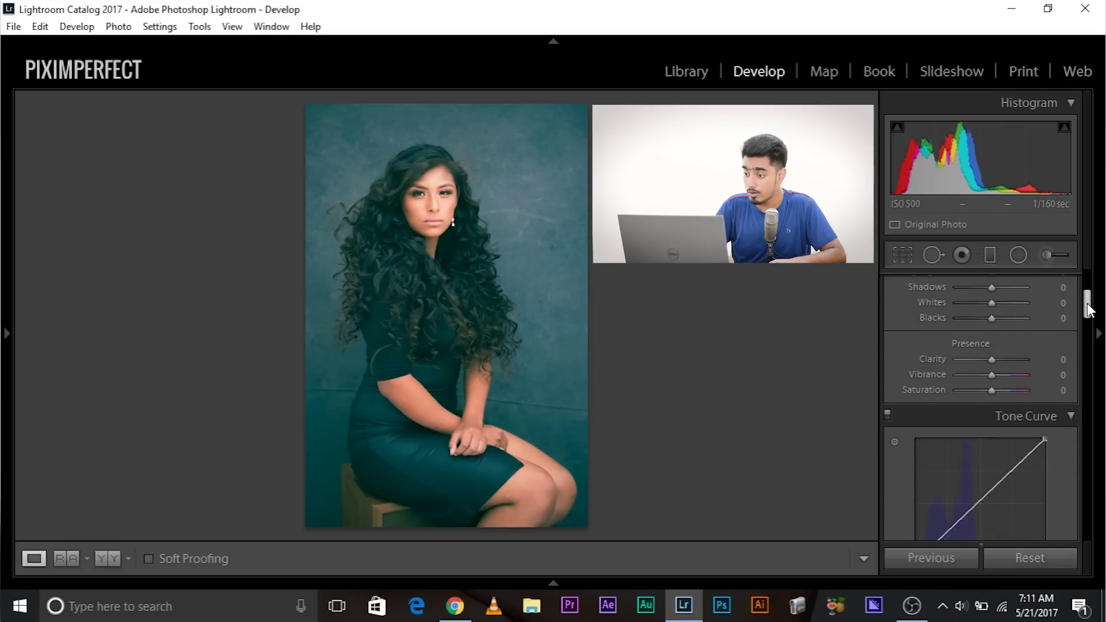
{"action": "left_click_drag", "start_coordinate": [989, 360], "coordinate": [743, 361]}
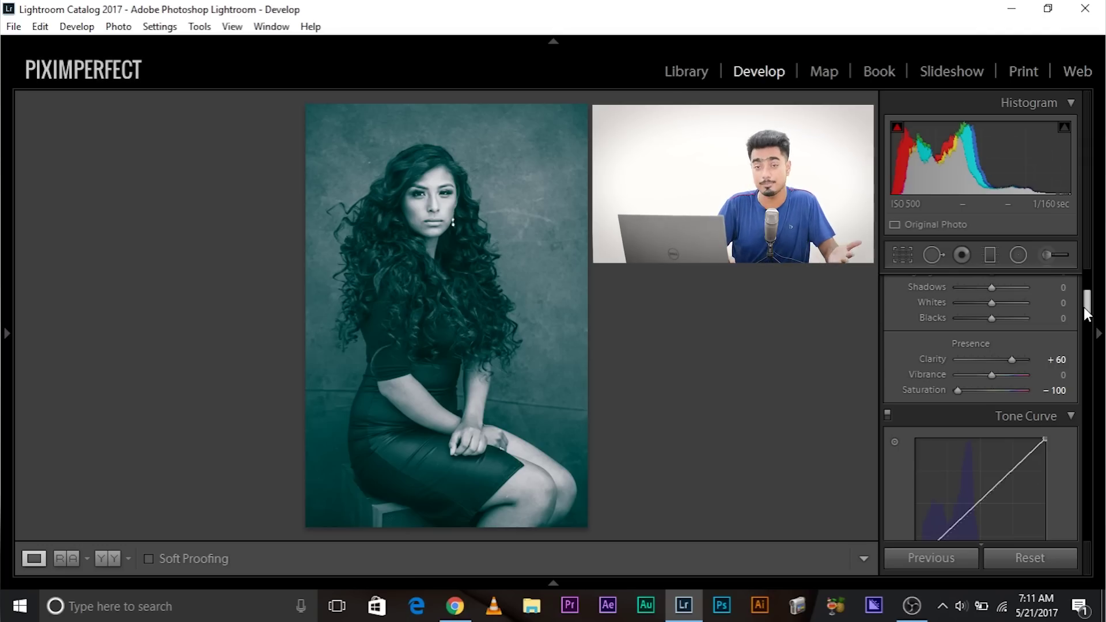
{"action": "scroll", "coordinate": [1086, 314], "scroll_direction": "up", "scroll_amount": 2}
{"action": "left_click_drag", "start_coordinate": [991, 347], "coordinate": [982, 346]}
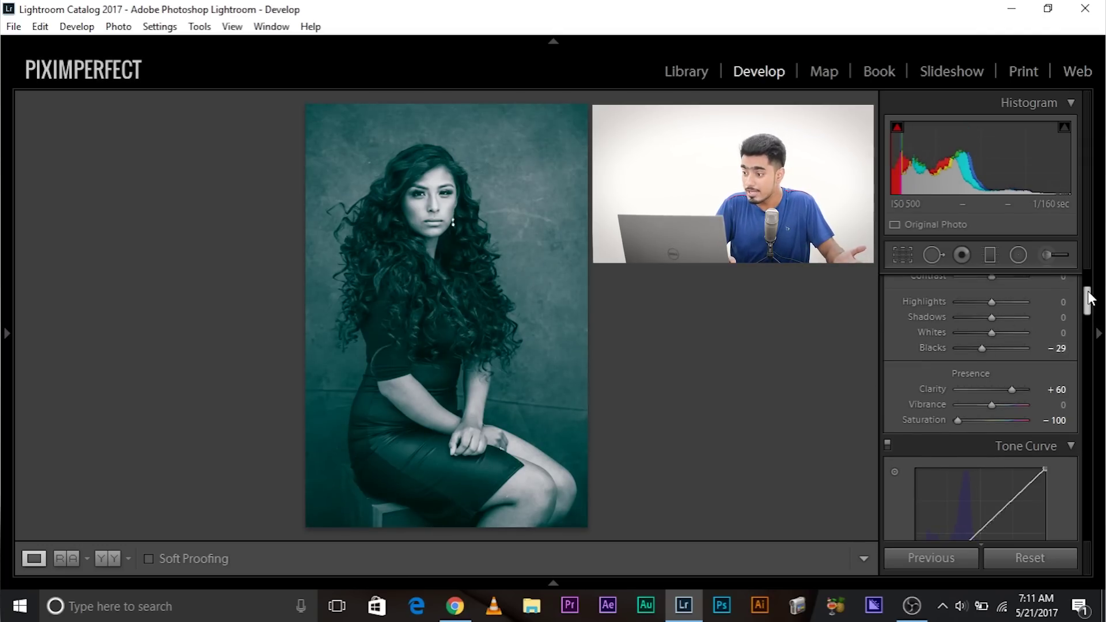
{"action": "scroll", "coordinate": [1086, 302], "scroll_direction": "down", "scroll_amount": 2}
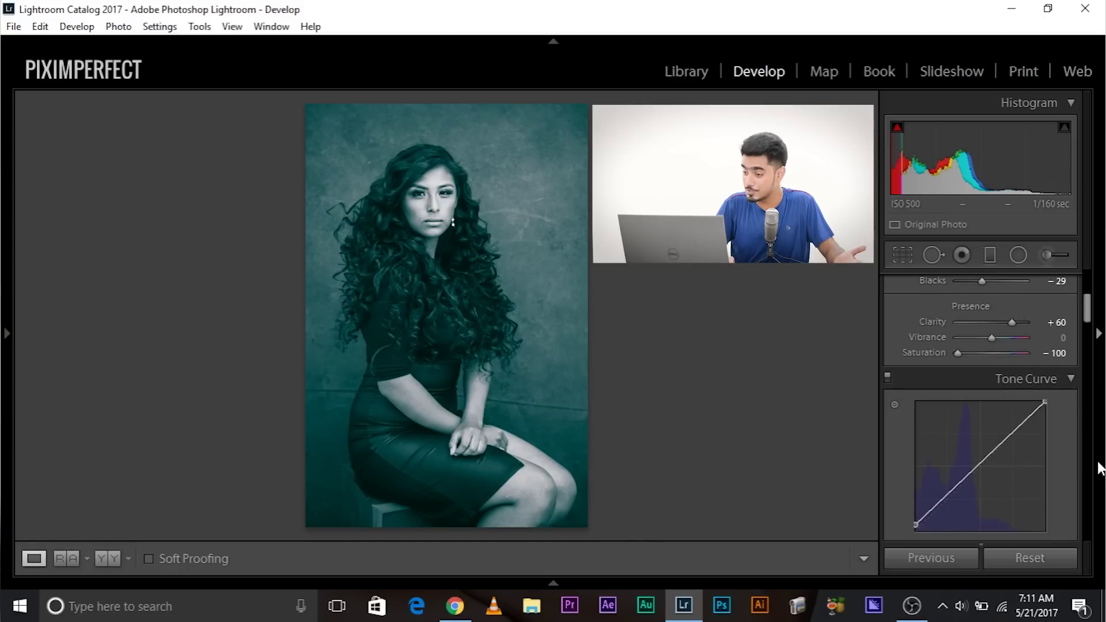
Switch the Tone Curve to region editing and set Highlights to +3 and Darks to -24.
{"action": "scroll", "coordinate": [1094, 302], "scroll_direction": "down", "scroll_amount": 3}
{"action": "left_click", "coordinate": [1060, 481]}
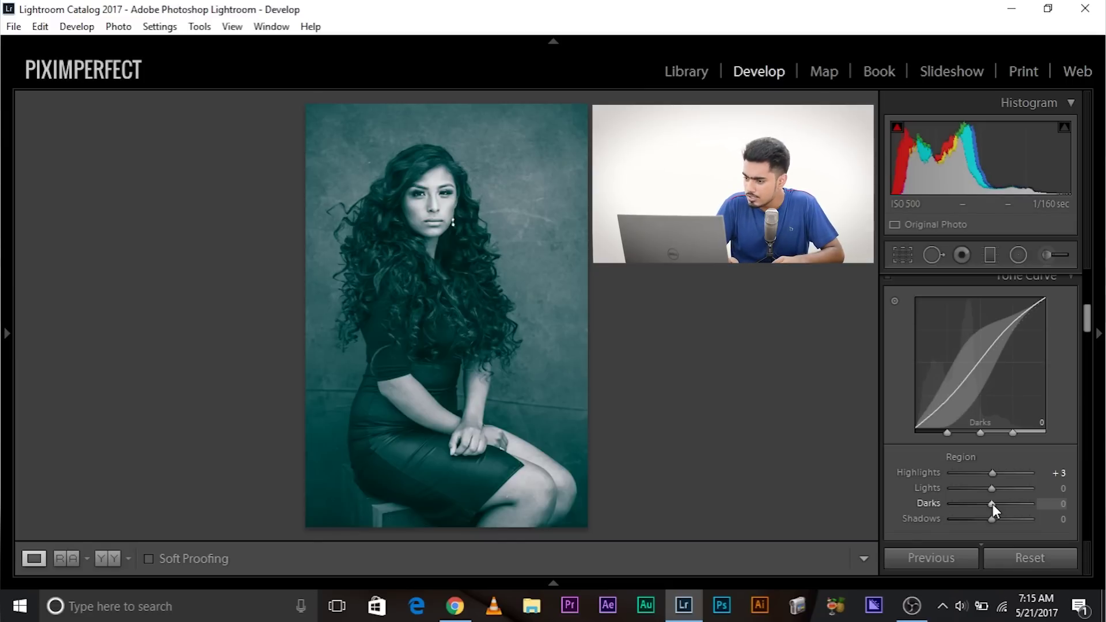
{"action": "mouse_move", "coordinate": [992, 503]}
{"action": "left_mouse_down"}
{"action": "mouse_move", "coordinate": [1015, 496]}
{"action": "mouse_move", "coordinate": [983, 505]}
{"action": "left_mouse_up"}
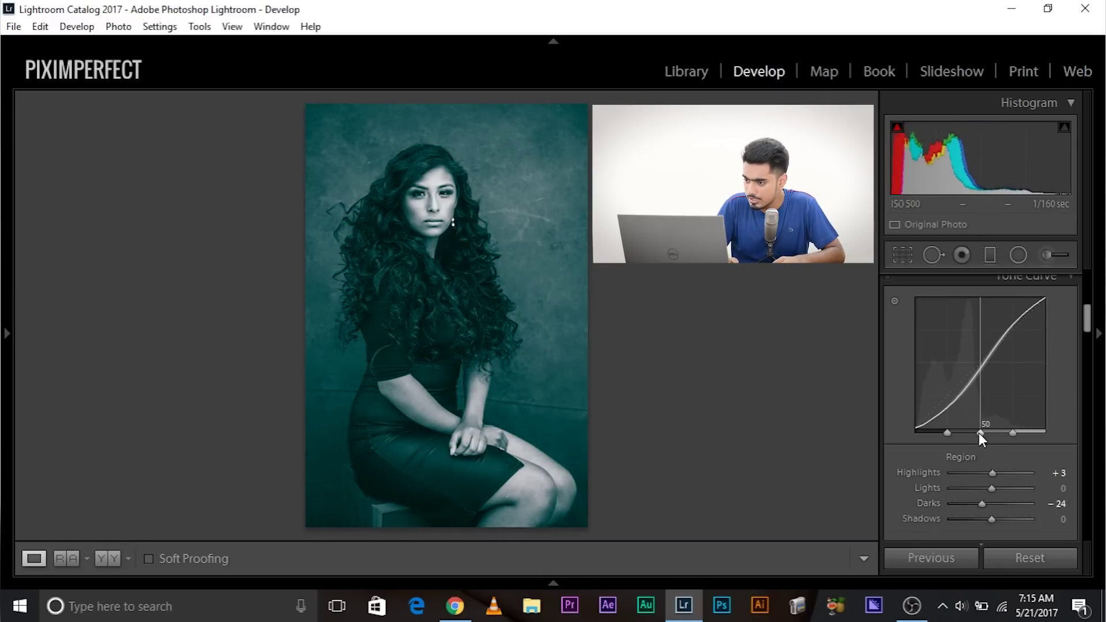
Shift the region curve's shadow and midtone split points toward the dark end and lower Darks to -67.
{"action": "mouse_move", "coordinate": [946, 436]}
{"action": "left_mouse_down"}
{"action": "mouse_move", "coordinate": [980, 433]}
{"action": "mouse_move", "coordinate": [960, 437]}
{"action": "left_mouse_up"}
{"action": "left_click_drag", "start_coordinate": [981, 504], "coordinate": [962, 505]}
{"action": "mouse_move", "coordinate": [960, 431]}
{"action": "left_mouse_down"}
{"action": "mouse_move", "coordinate": [981, 431]}
{"action": "mouse_move", "coordinate": [961, 431]}
{"action": "left_mouse_up"}
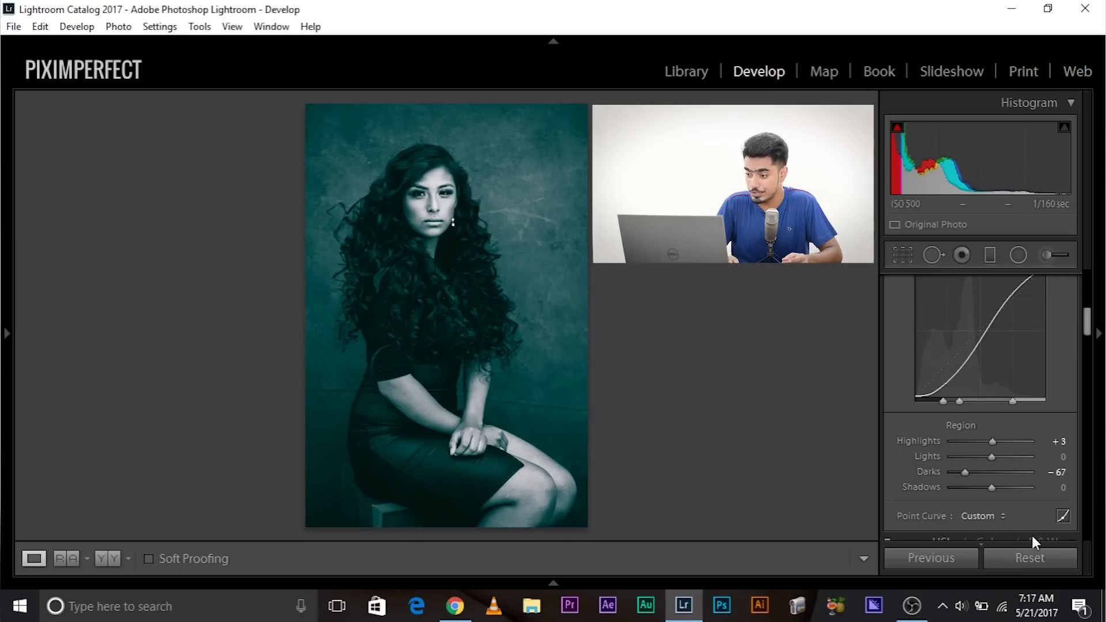
Reset all the photo's adjustments and apply the Medium Contrast and Strong Contrast point curve presets in turn.
{"action": "left_click", "coordinate": [1019, 557]}
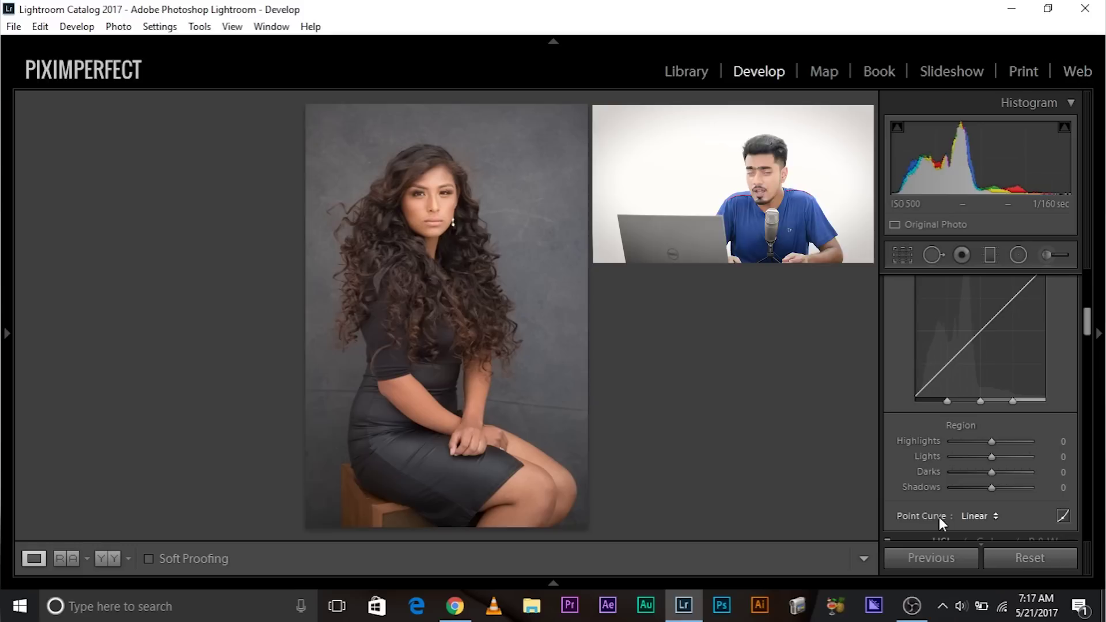
{"action": "left_click", "coordinate": [985, 514]}
{"action": "left_click", "coordinate": [979, 555]}
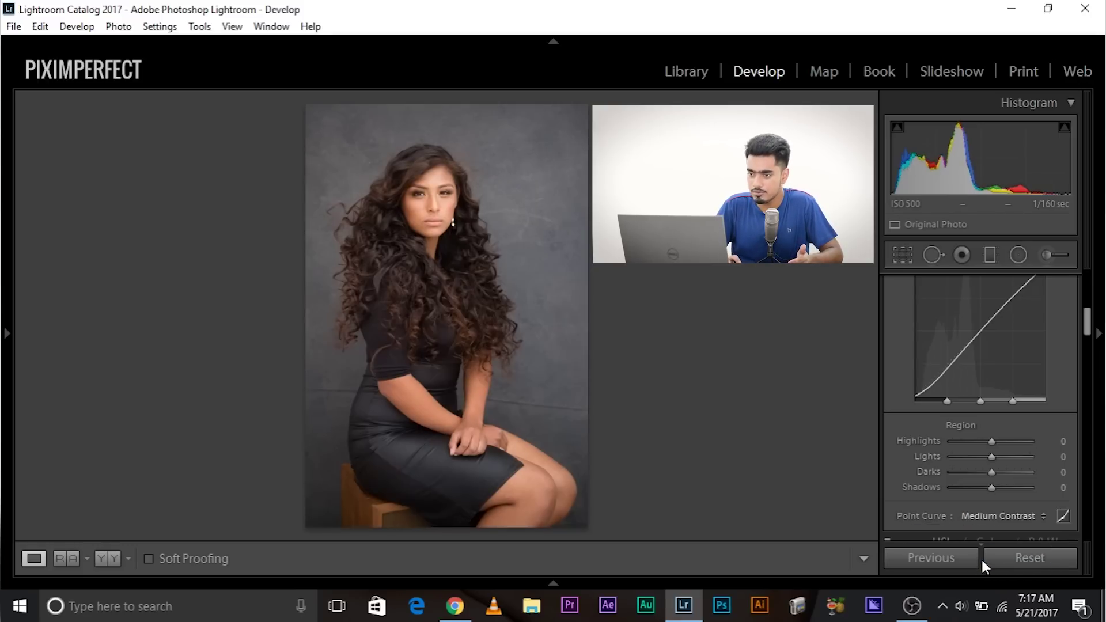
{"action": "left_click", "coordinate": [976, 515]}
{"action": "left_click", "coordinate": [970, 569]}
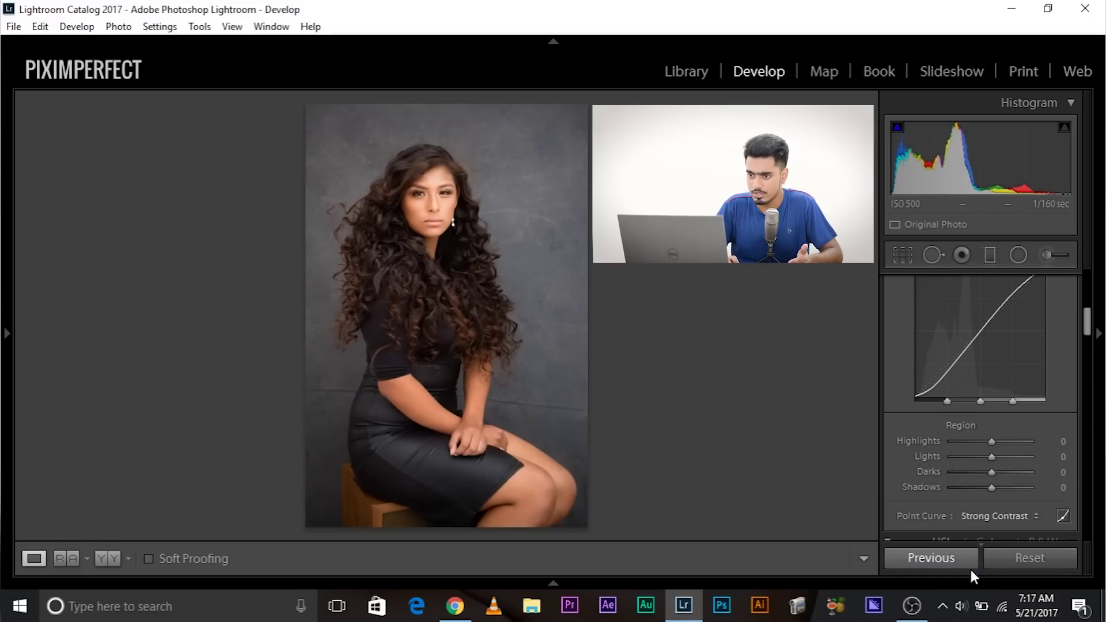